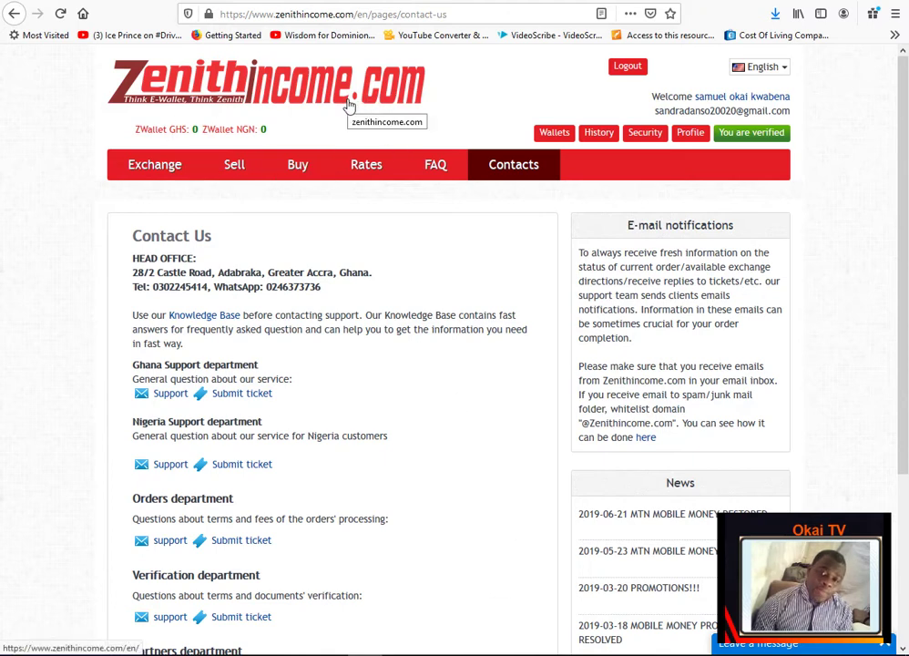
Step: Review the Contact Us page's support departments and highlight the head office address and phone details
scroll(907, 182, down, 2)
drag(907, 182, 879, 245)
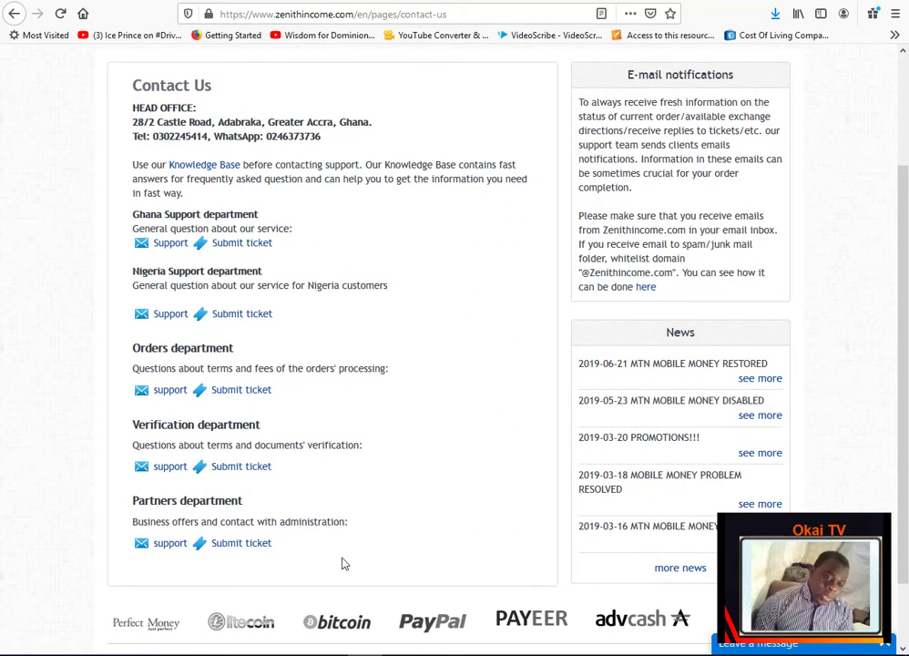
scroll(298, 85, down, 1)
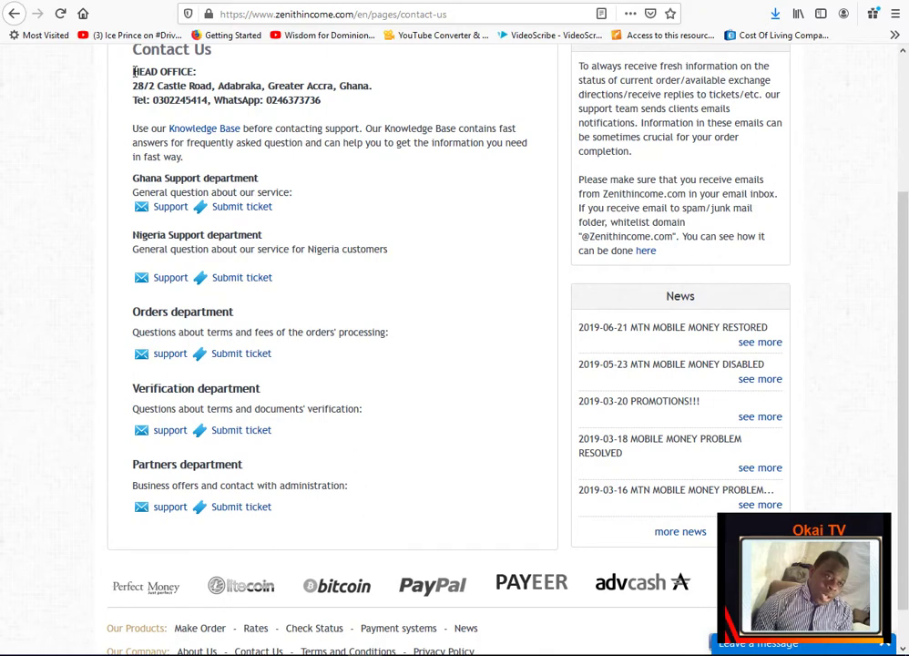
drag(130, 70, 319, 105)
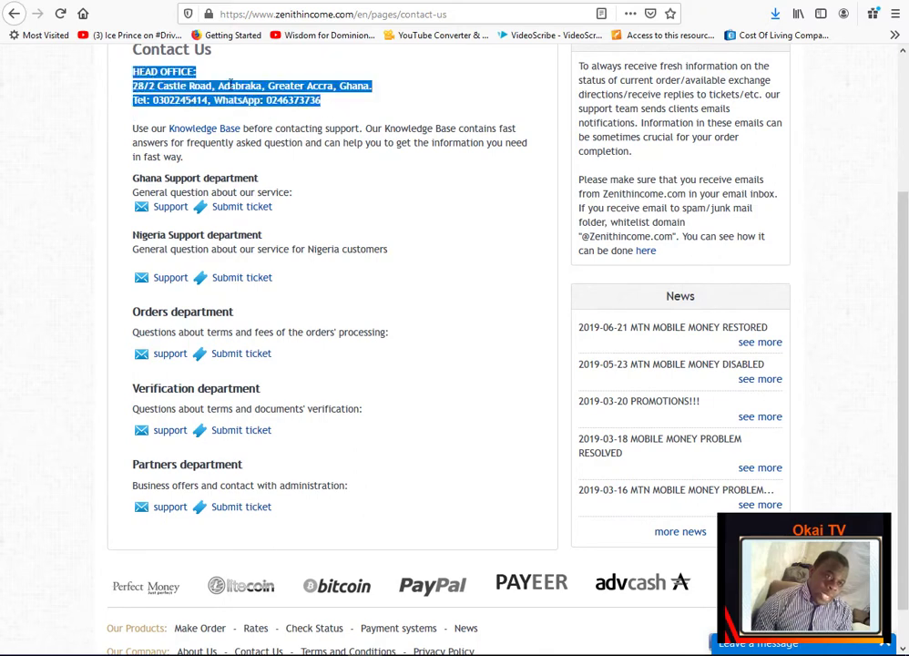
scroll(895, 290, up, 4)
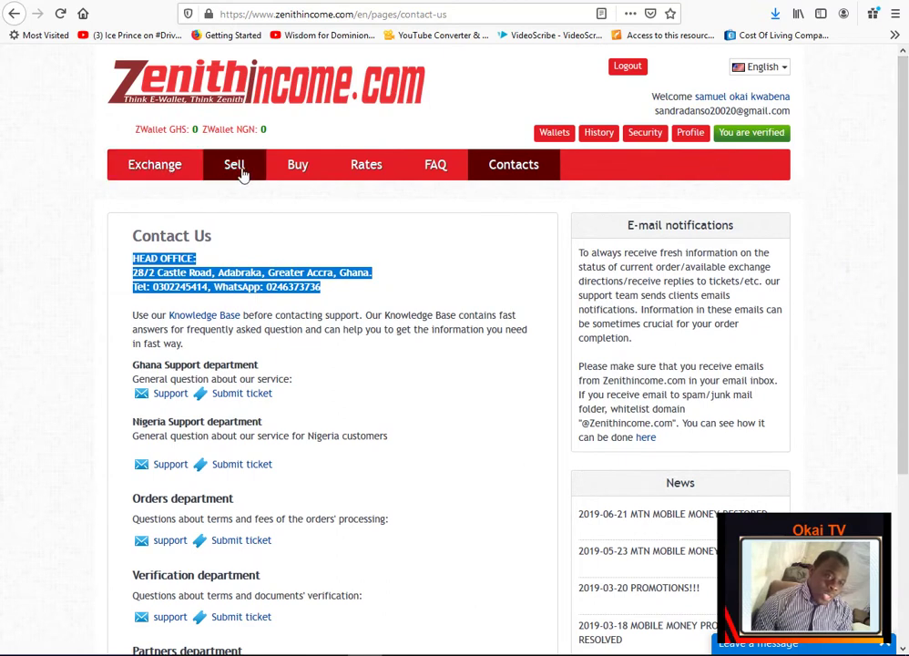
Step: Open the sell order form for Bitcoin USD to MTN MOBILE MONEY GHS and review its fields
click(245, 173)
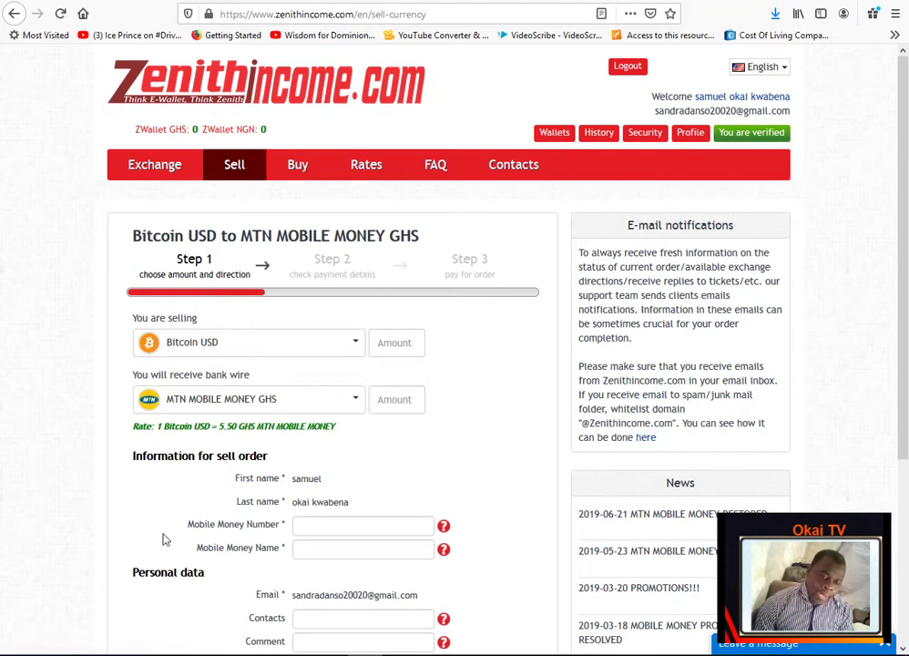
drag(905, 172, 906, 249)
scroll(907, 249, up, 2)
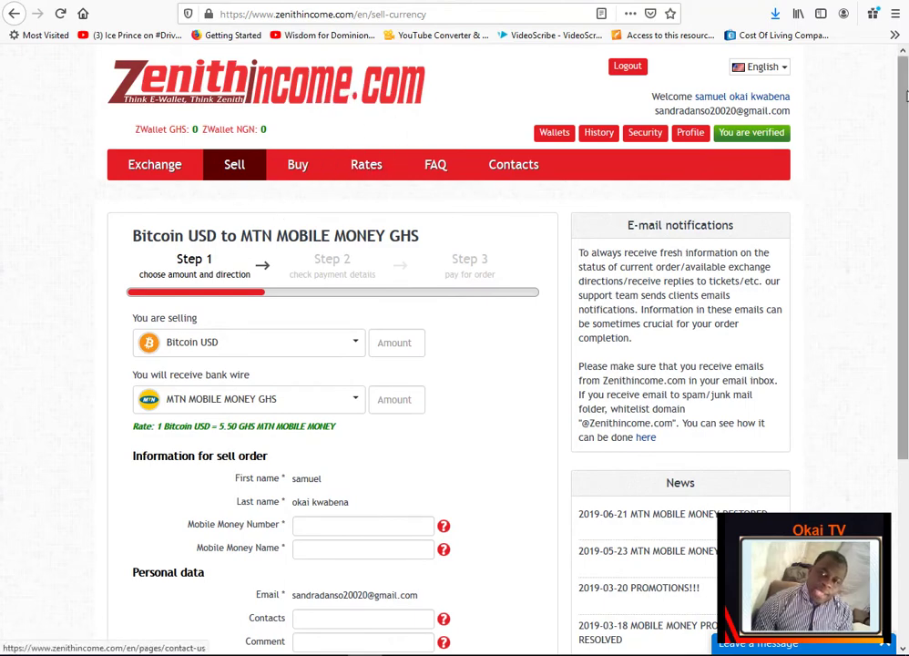
drag(906, 96, 890, 150)
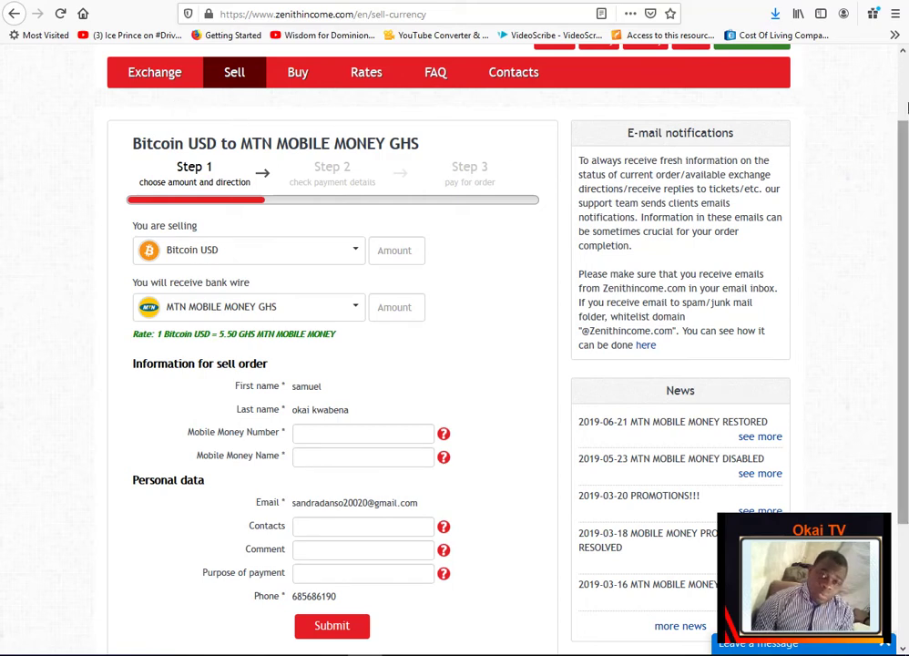
scroll(907, 124, up, 1)
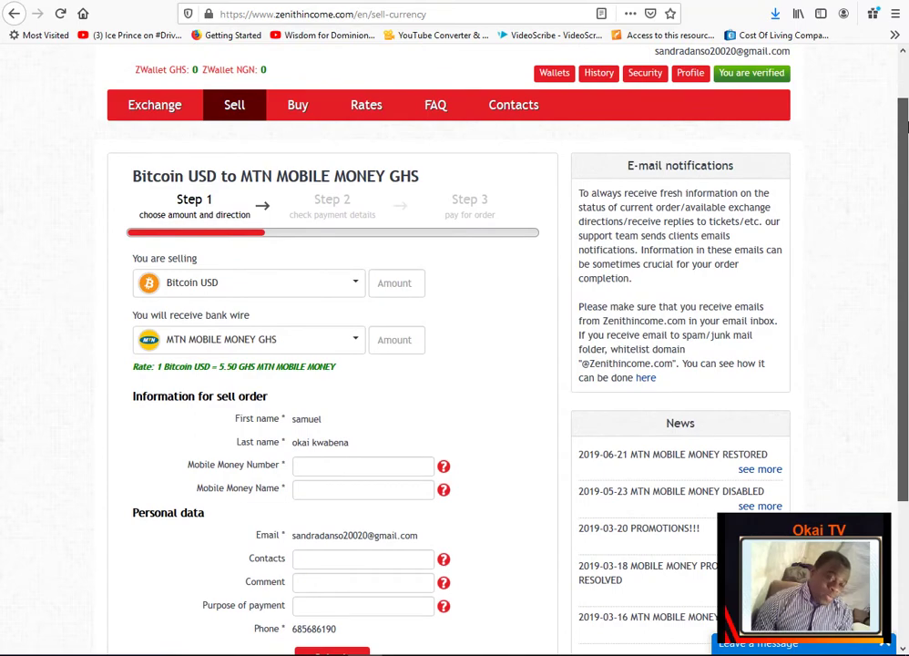
scroll(906, 125, up, 1)
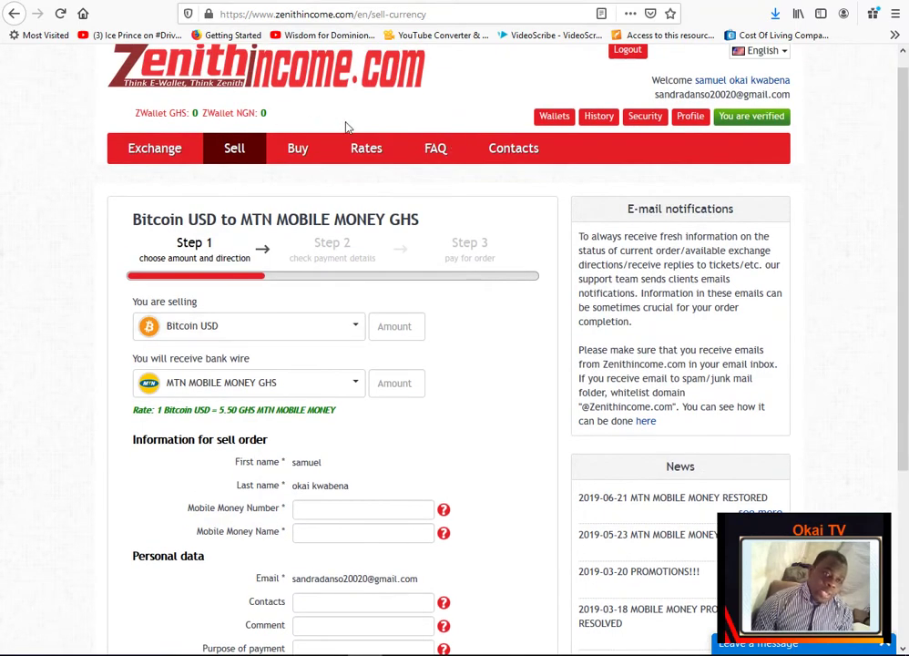
Step: Open the buy order form and set the Bitcoin USD amount being bought to 500
click(297, 149)
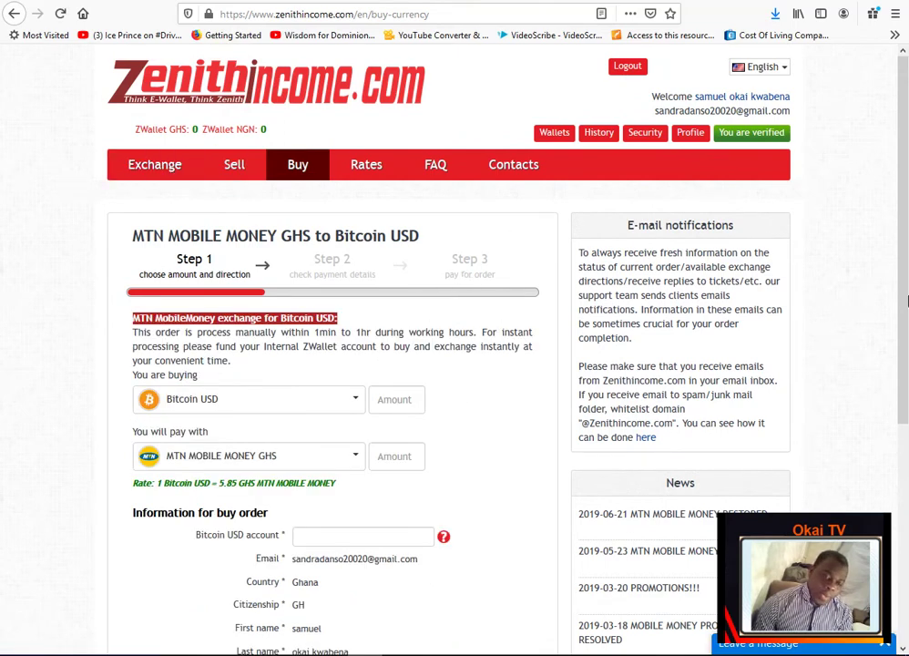
scroll(189, 287, down, 2)
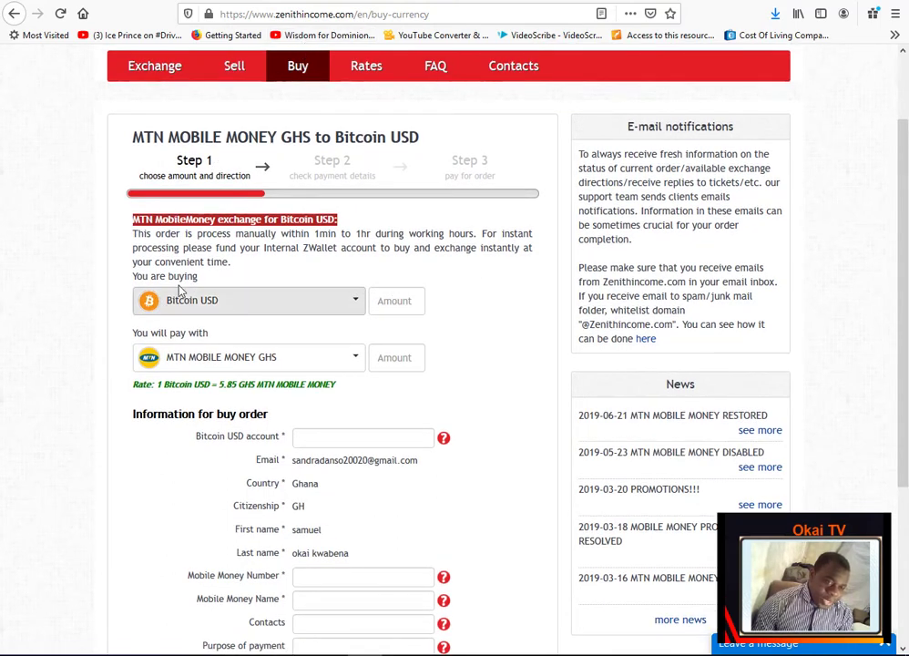
click(393, 299)
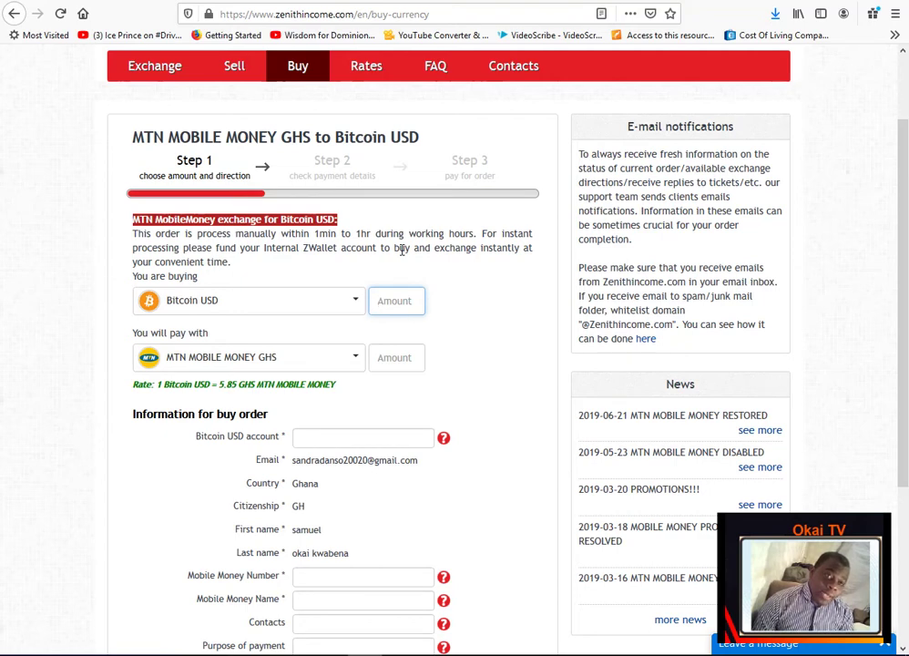
text(500)
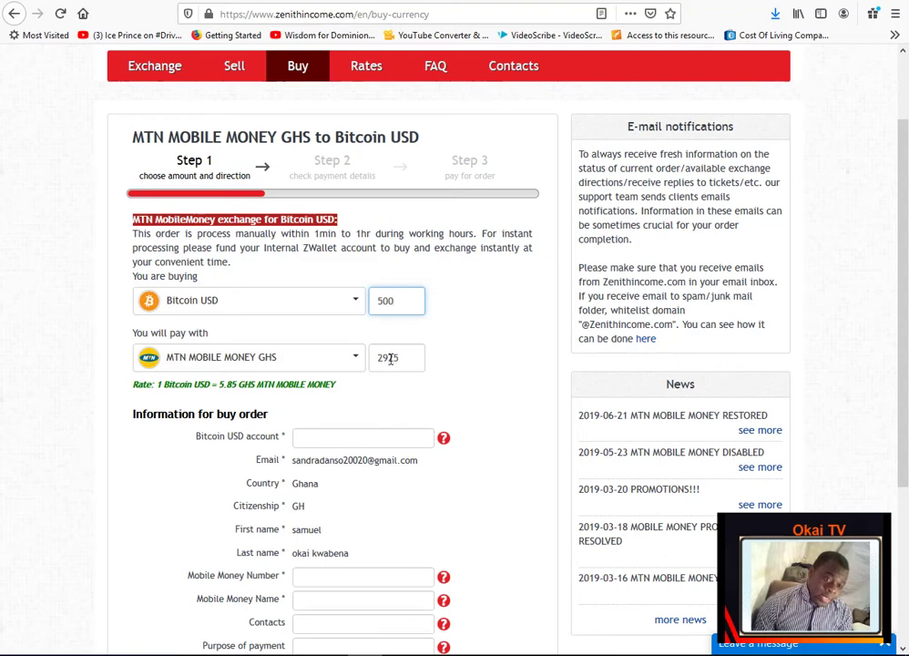
Step: Change the buy order's payment method to Ghana Banks GHS and look over the form
click(353, 360)
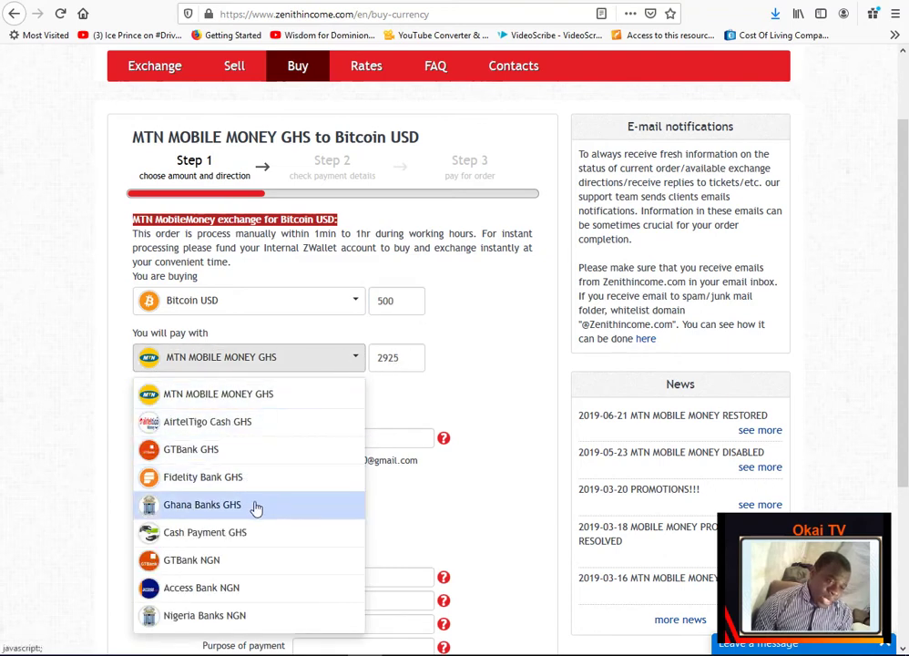
click(256, 507)
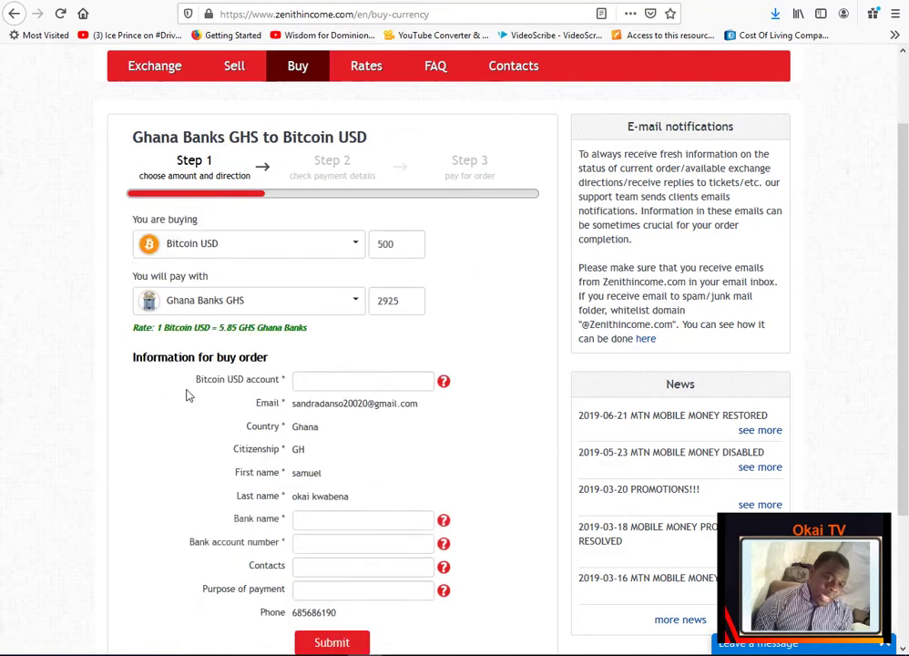
scroll(901, 364, up, 2)
scroll(907, 472, down, 3)
scroll(907, 472, up, 3)
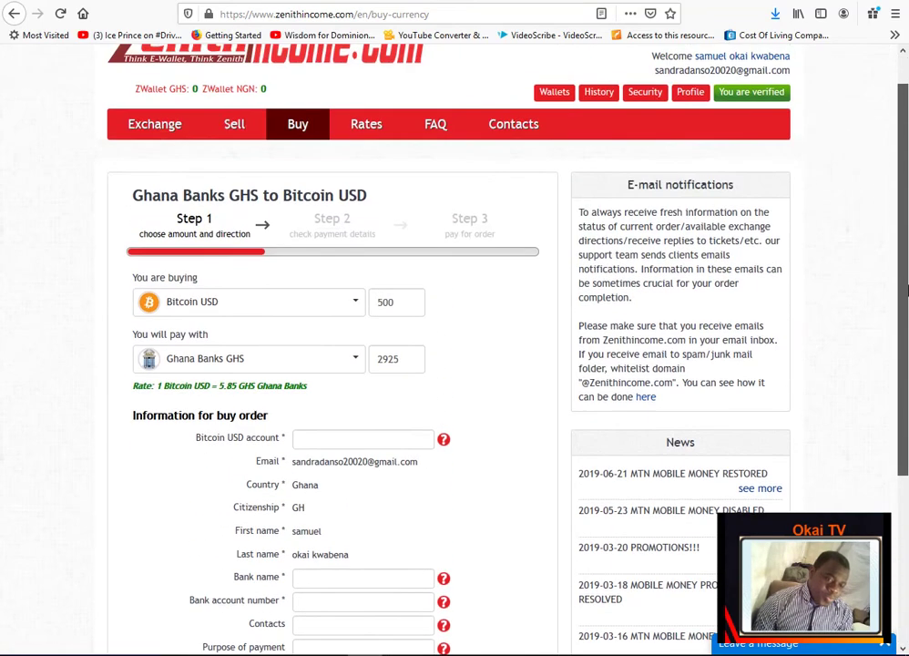
Step: Set the buy order's payment method to MTN MOBILE MONEY GHS and review the required order information
click(357, 365)
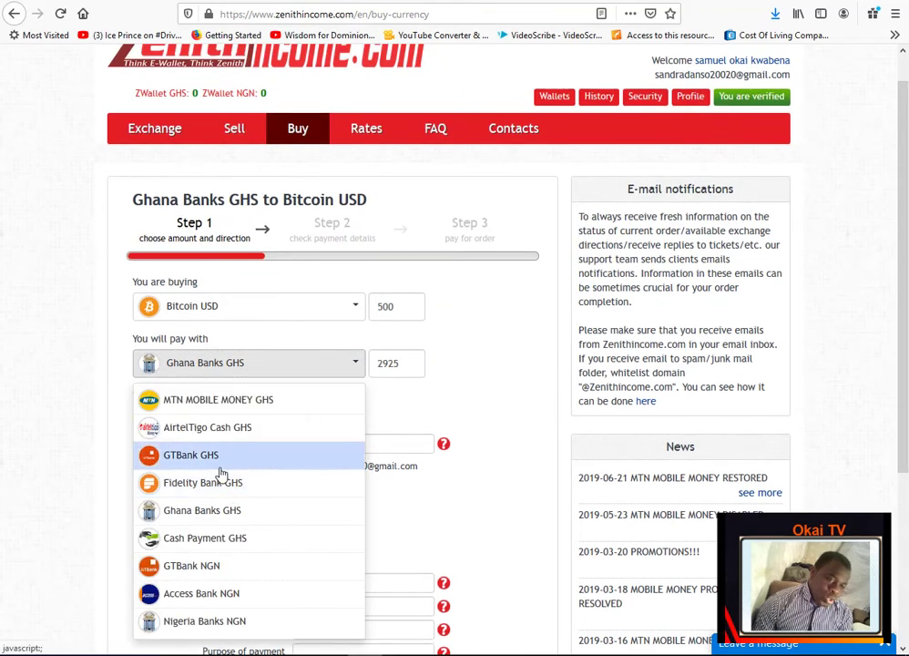
click(189, 402)
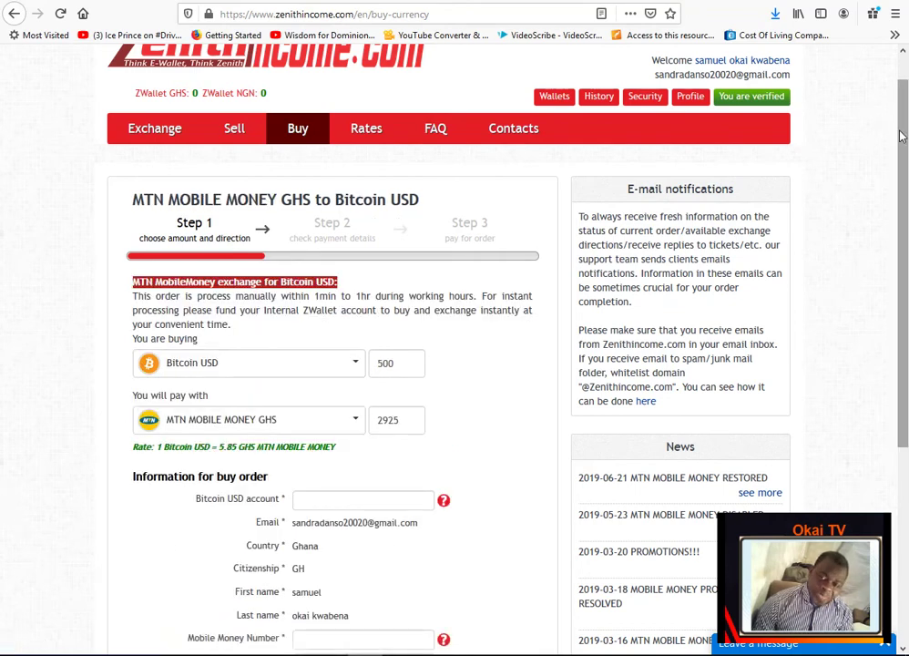
drag(904, 142, 908, 225)
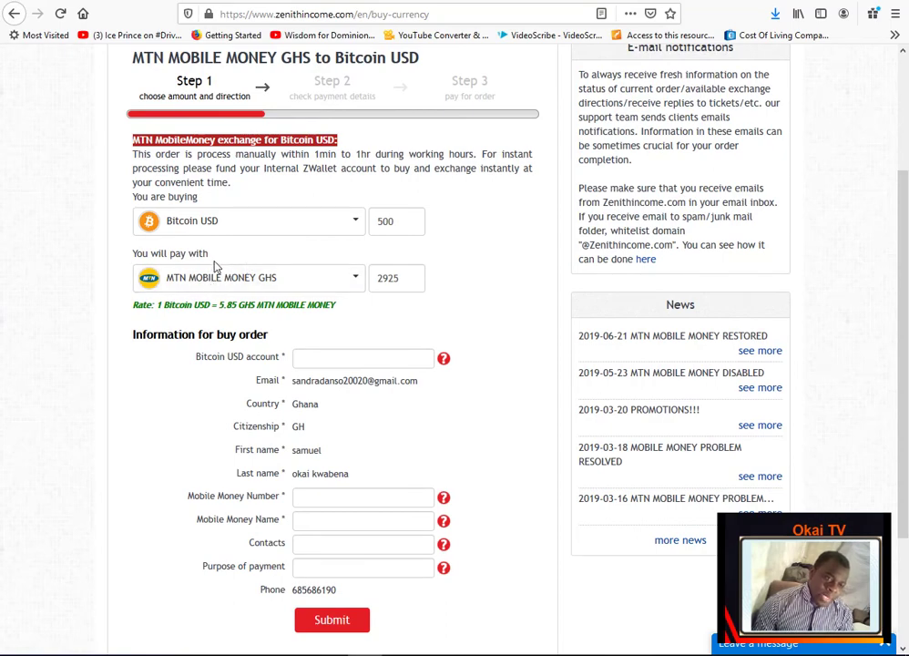
mouse_move(907, 243)
mouse_down()
mouse_move(907, 139)
mouse_move(907, 235)
mouse_up()
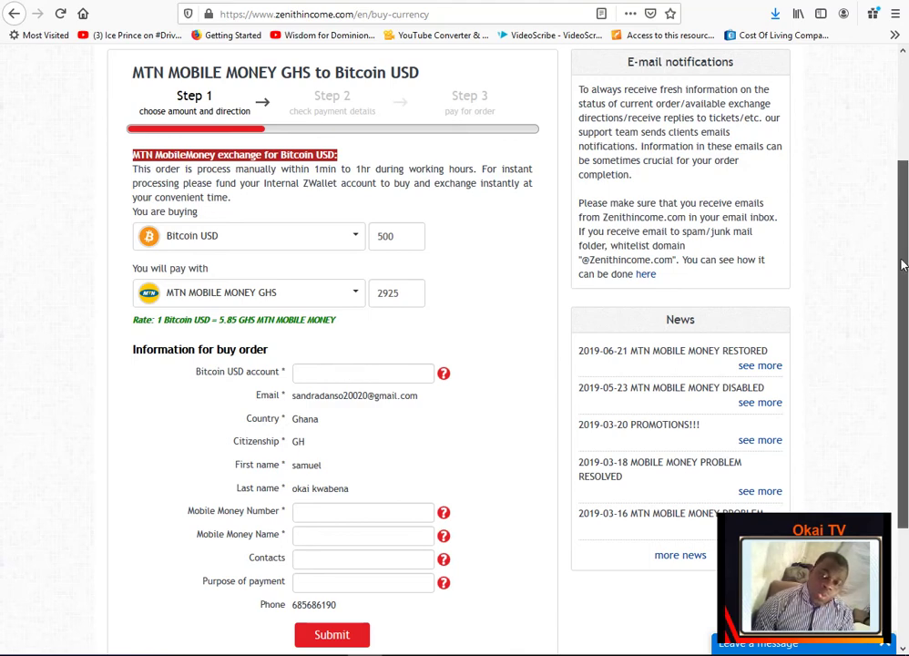
drag(906, 255, 906, 158)
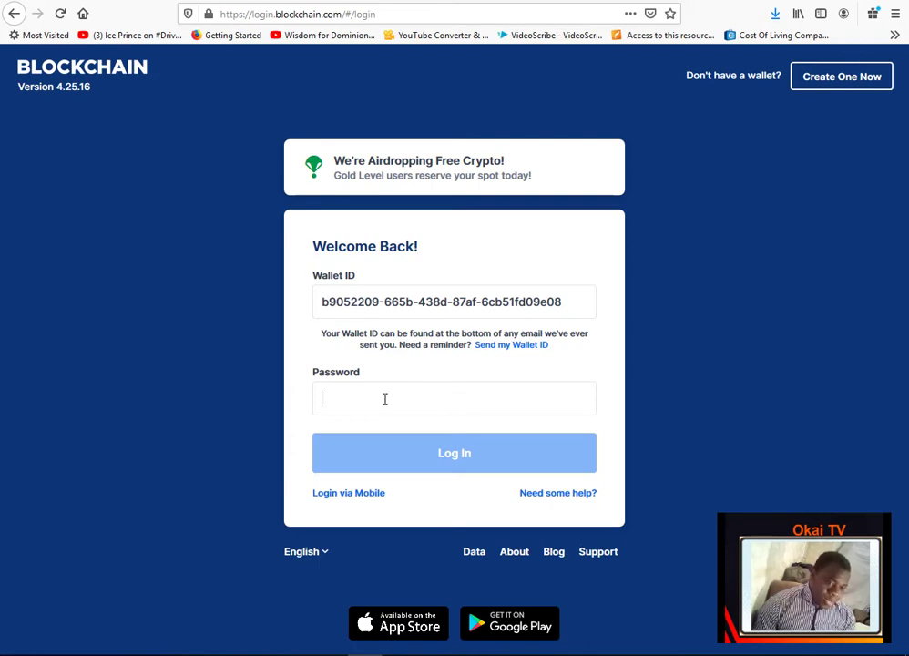
Step: Log in to the Blockchain wallet with the account password
text(aaaaaa)
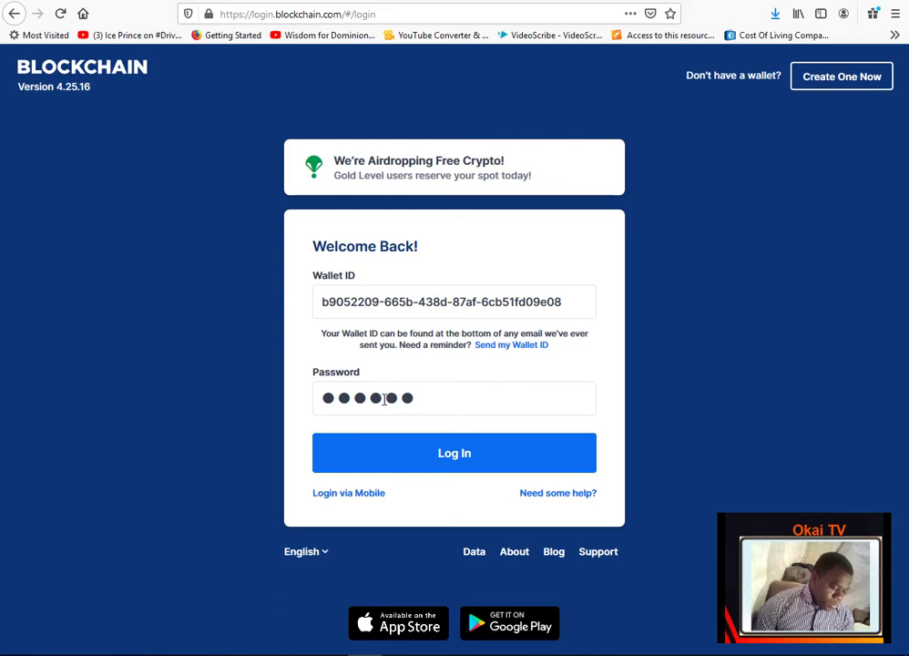
text(a)
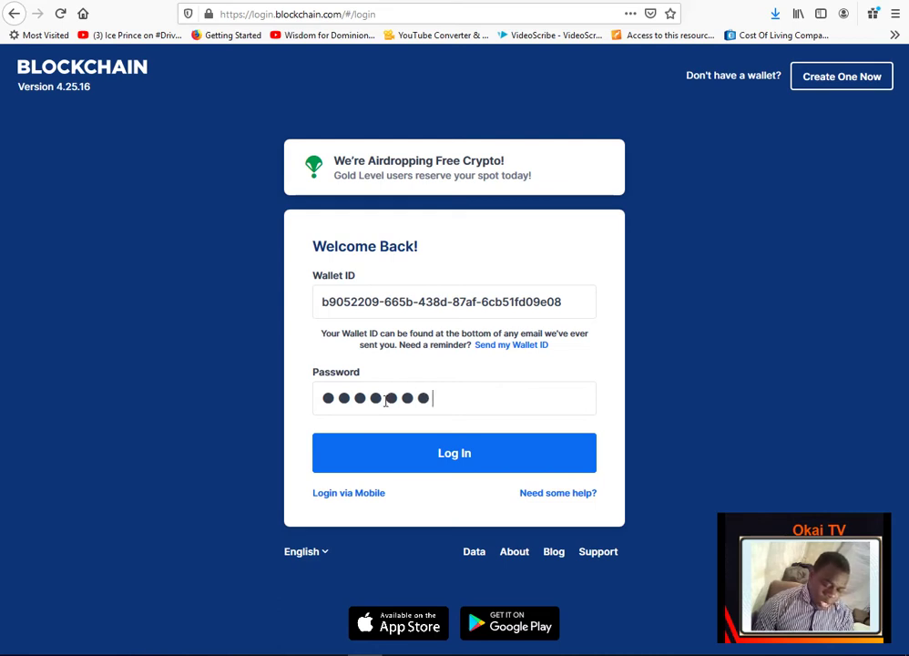
text(aaa)
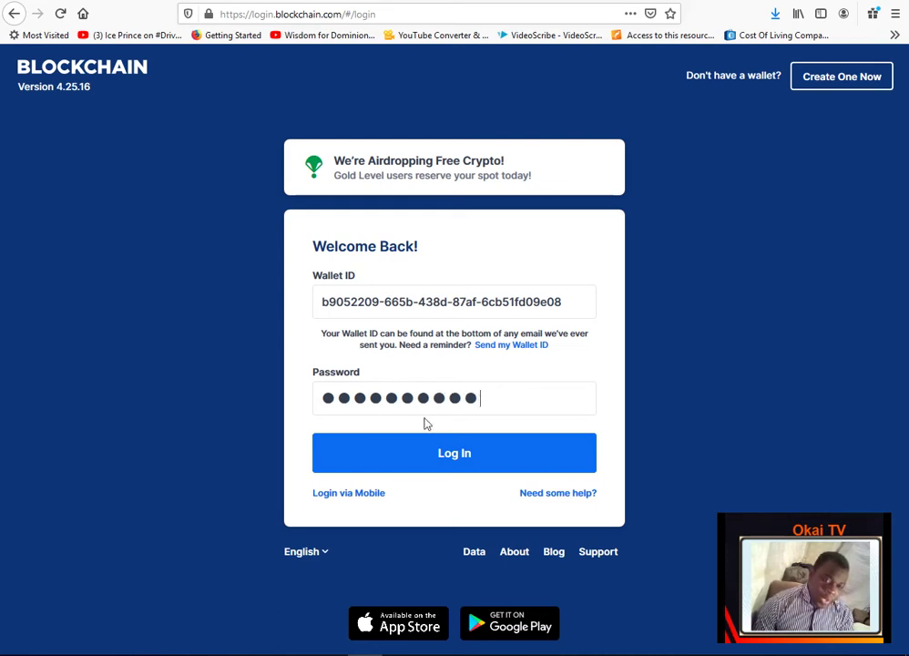
click(444, 451)
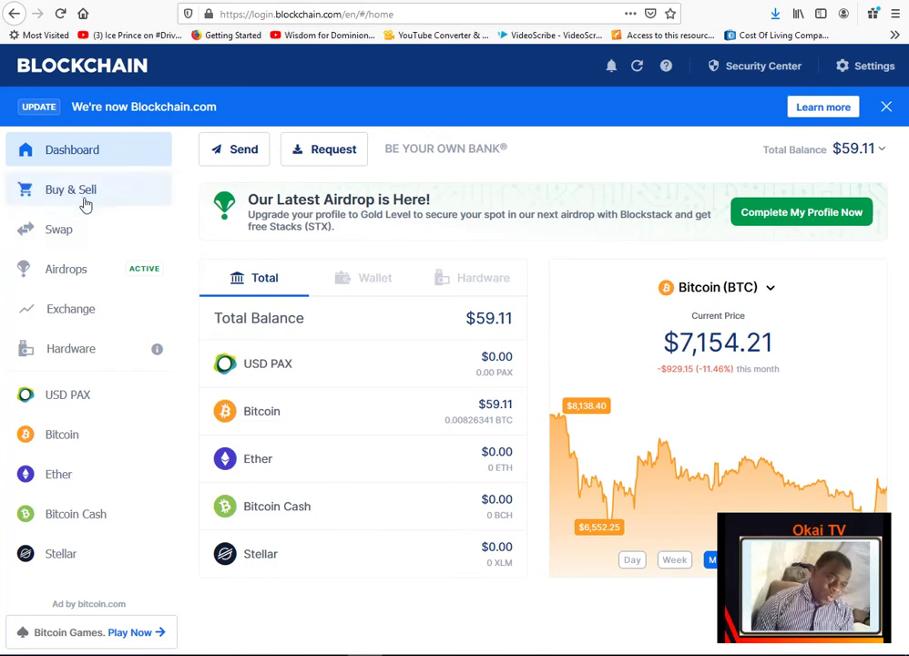
Step: Open the Bitcoin request for My Bitcoin Wallet and copy its receiving address
click(325, 153)
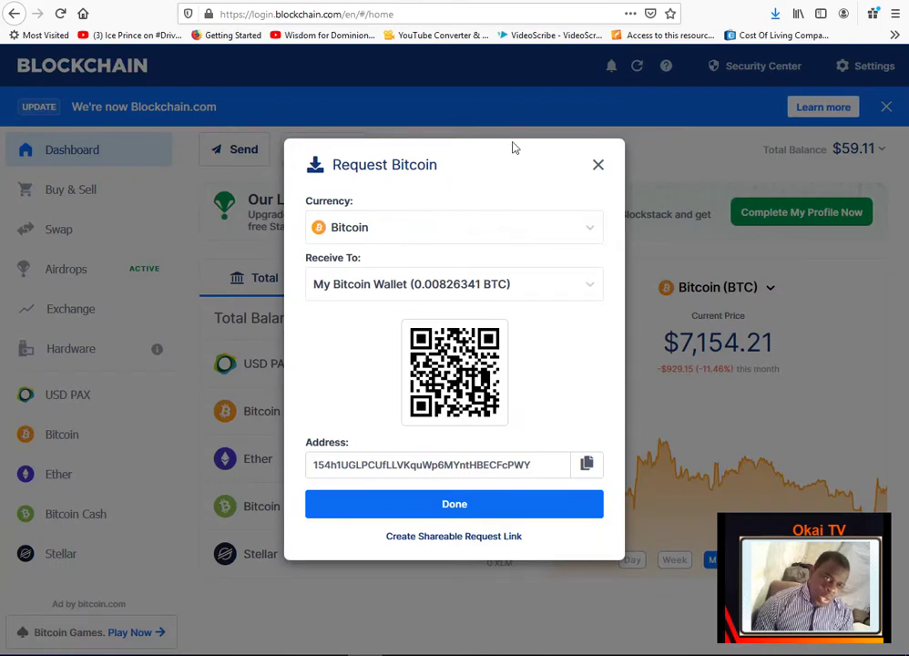
click(598, 165)
click(311, 156)
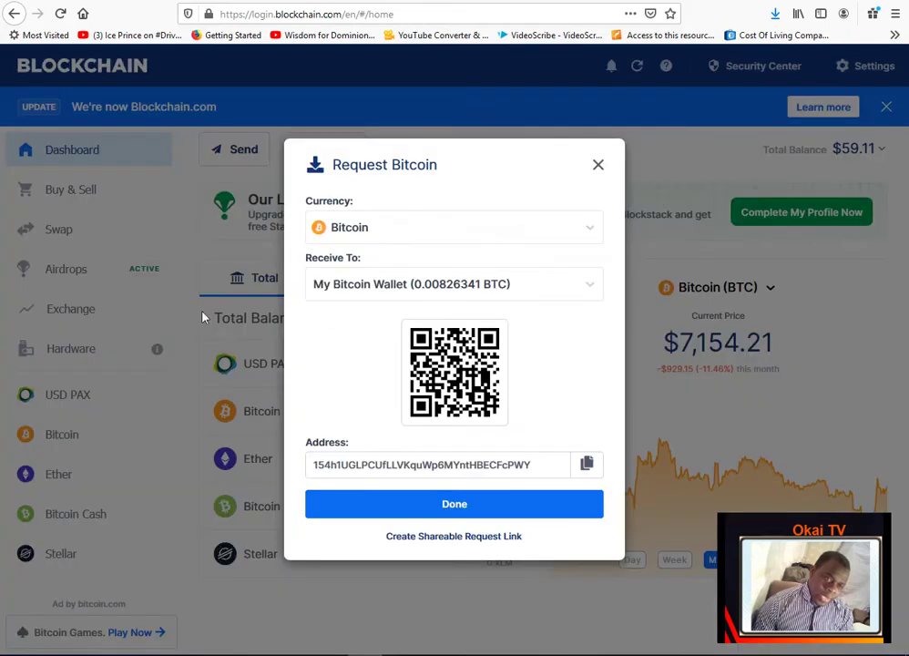
drag(314, 466, 554, 474)
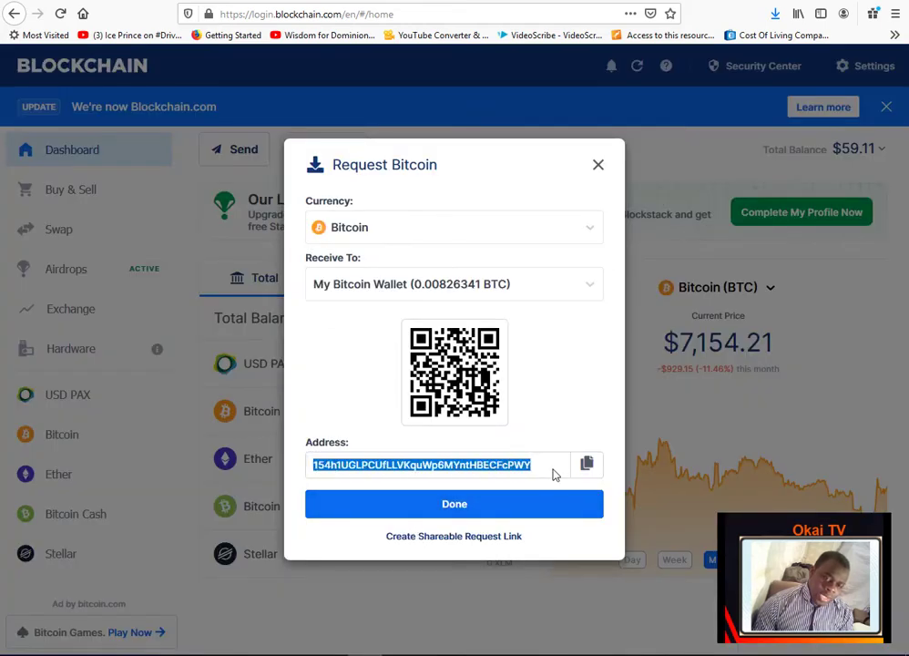
right_click(507, 465)
click(541, 478)
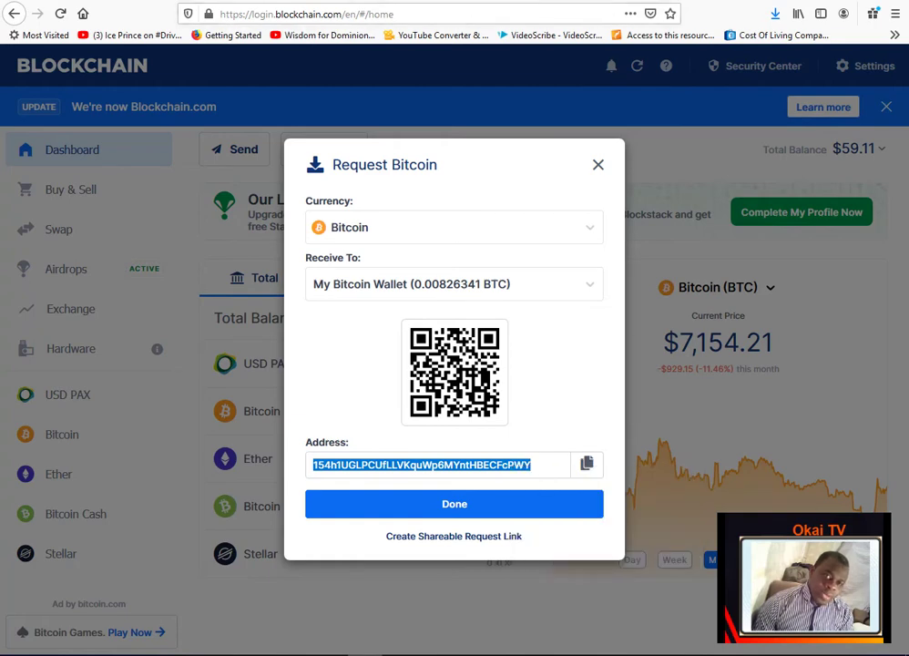
Step: Switch back to the Zenithincome buy order and paste the copied wallet address as the Bitcoin USD account
click(524, 2)
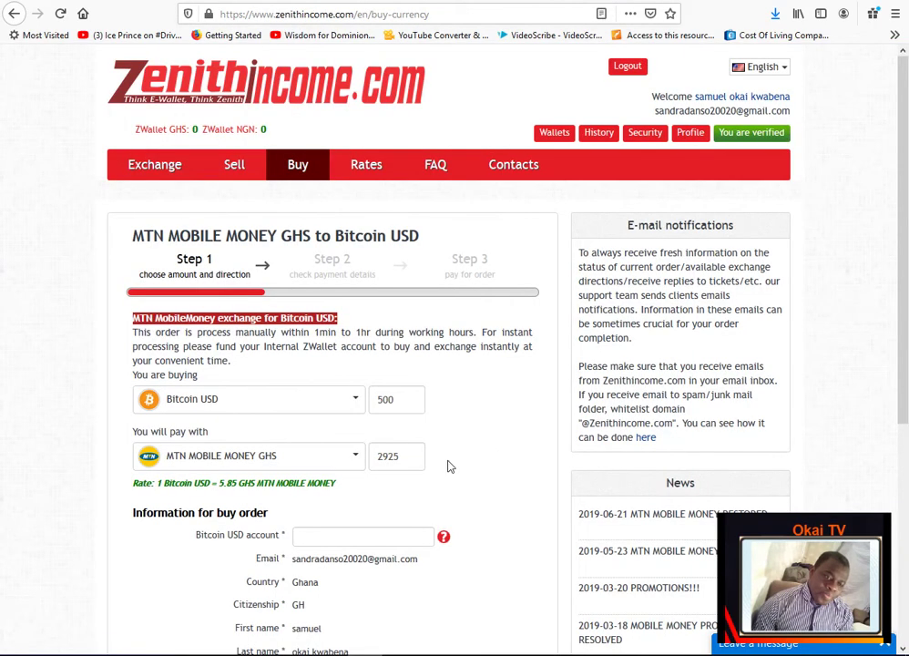
right_click(310, 536)
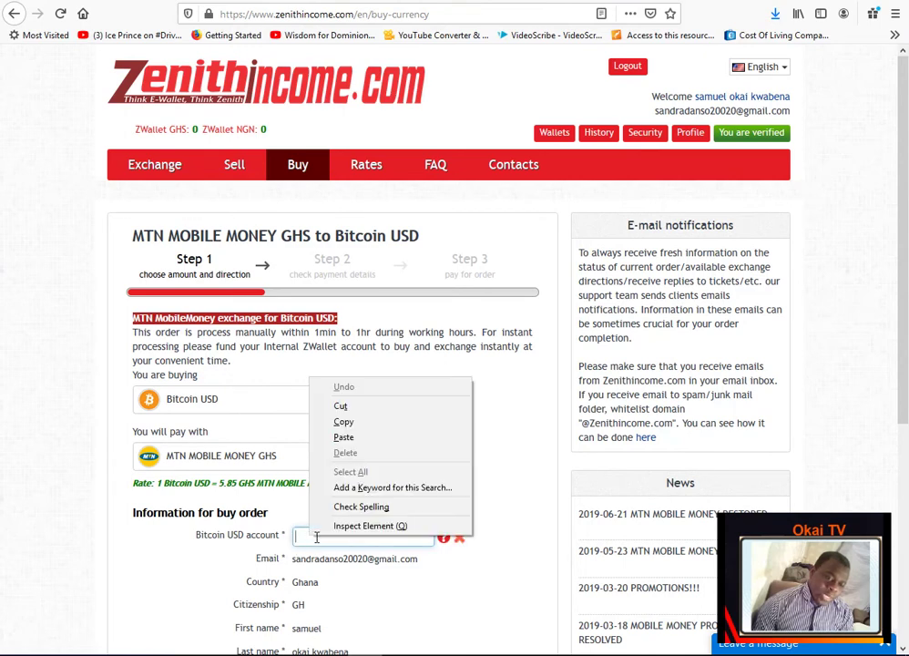
click(350, 437)
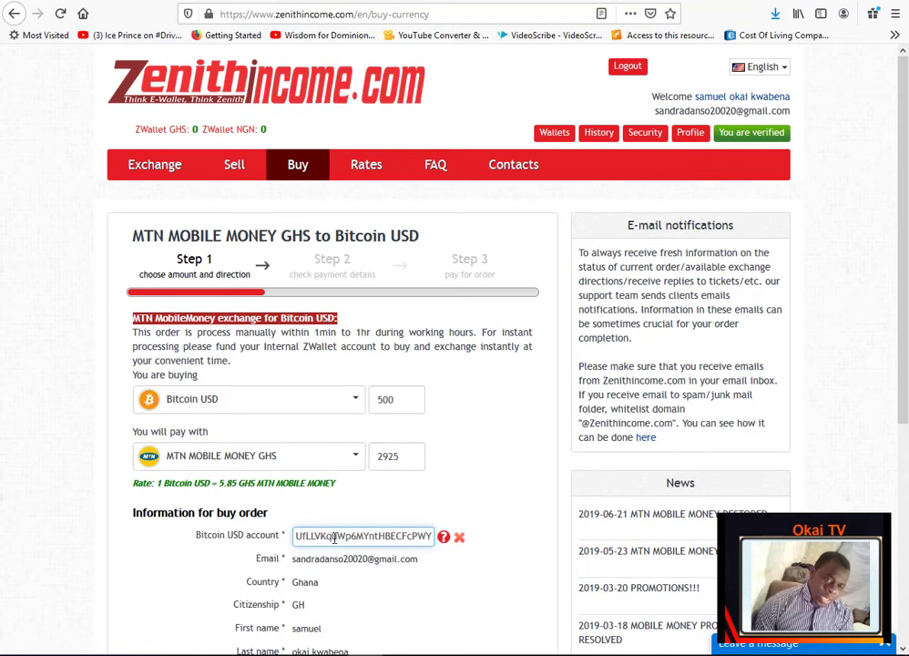
scroll(904, 272, down, 2)
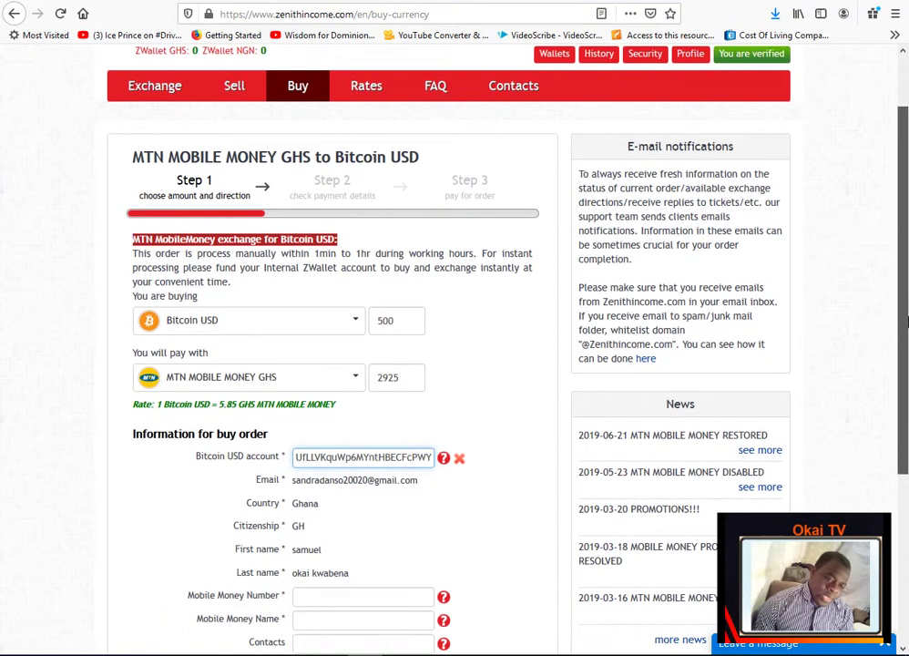
scroll(255, 357, down, 2)
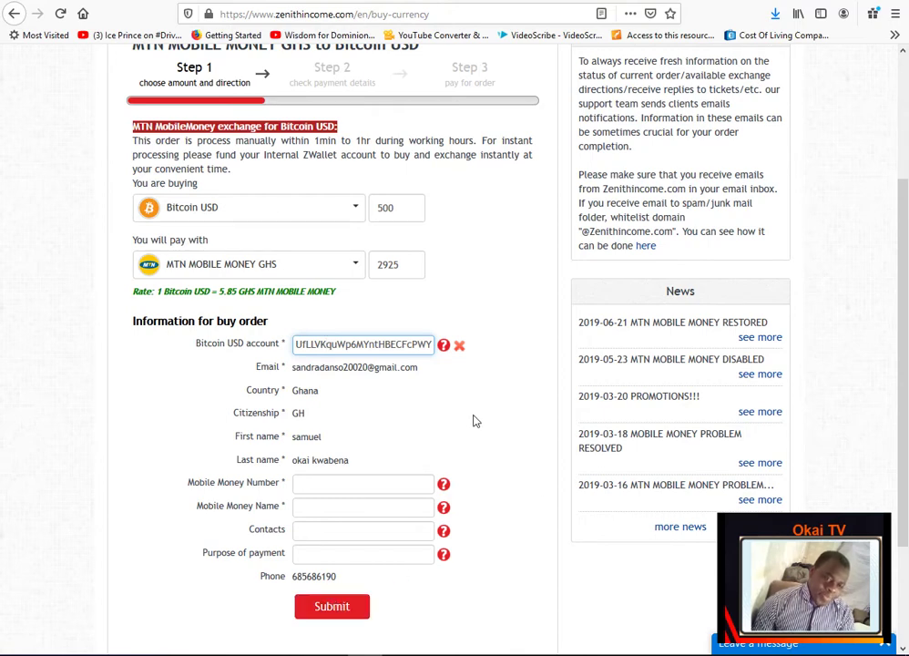
drag(906, 361, 907, 394)
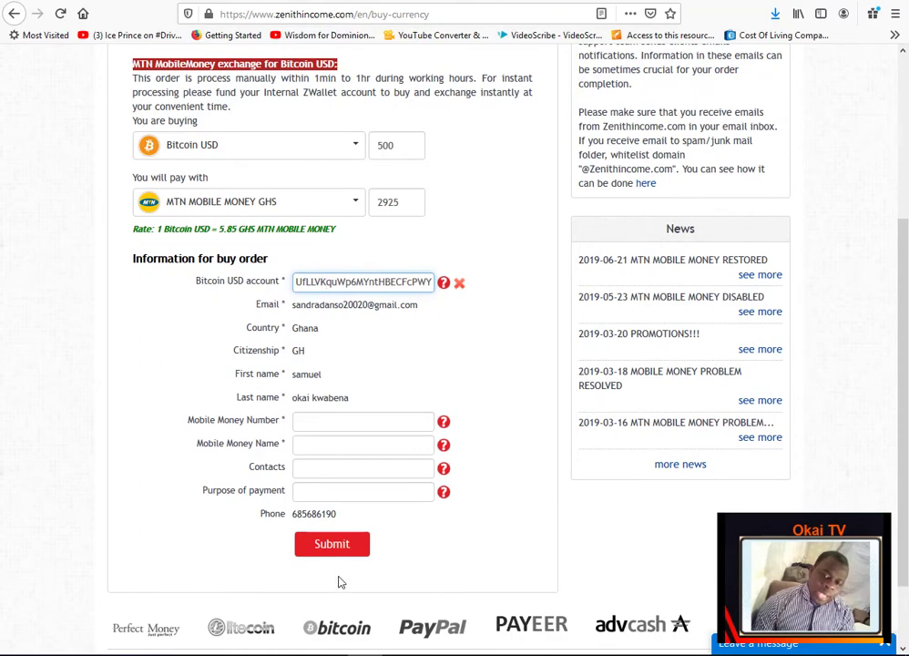
Step: Review the Bitcoin USD buy order, from the order information fields back to the amounts and payment method
drag(906, 369, 906, 286)
scroll(535, 393, down, 2)
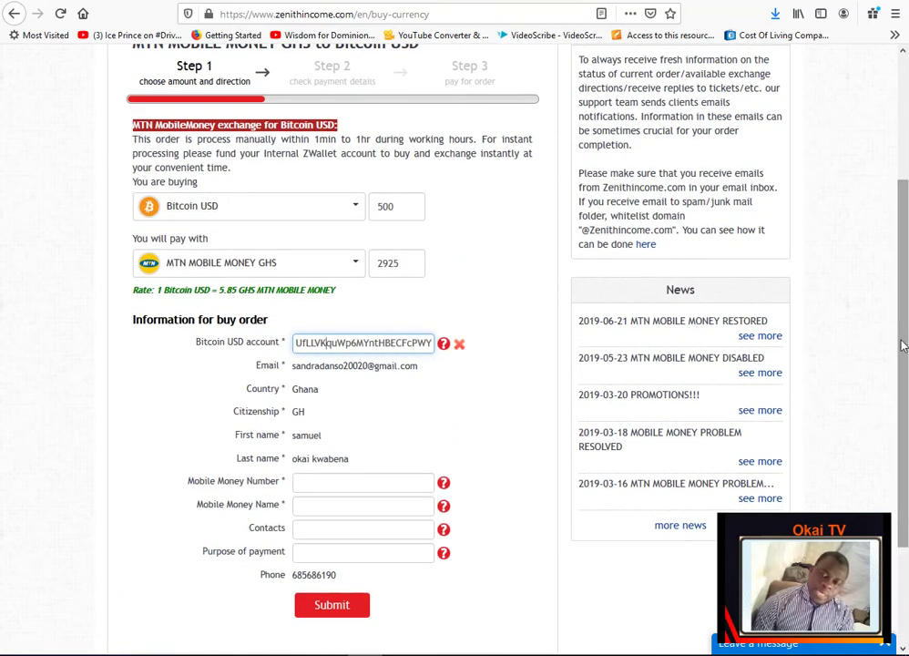
drag(906, 339, 906, 200)
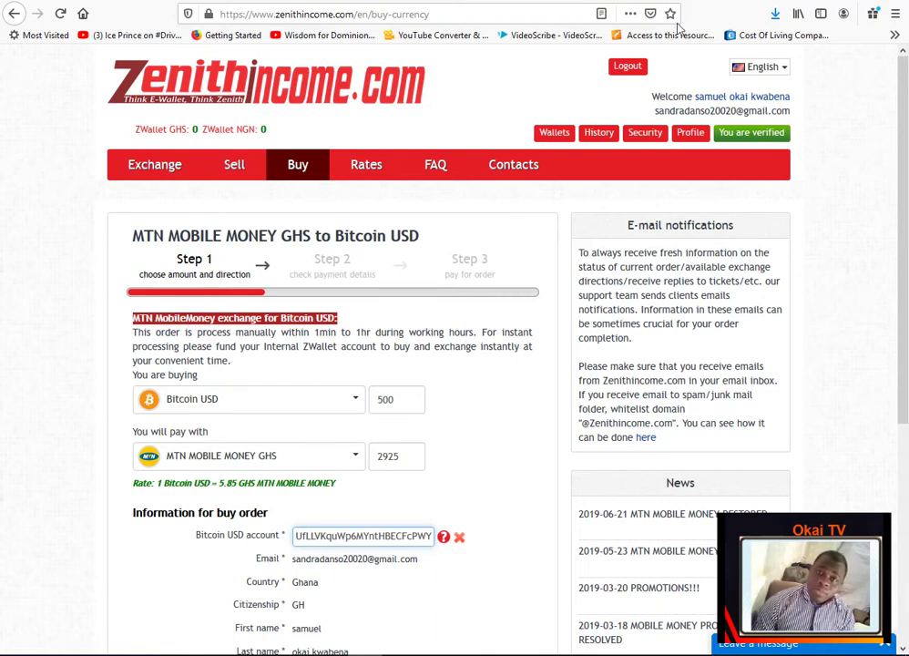
drag(906, 181, 906, 189)
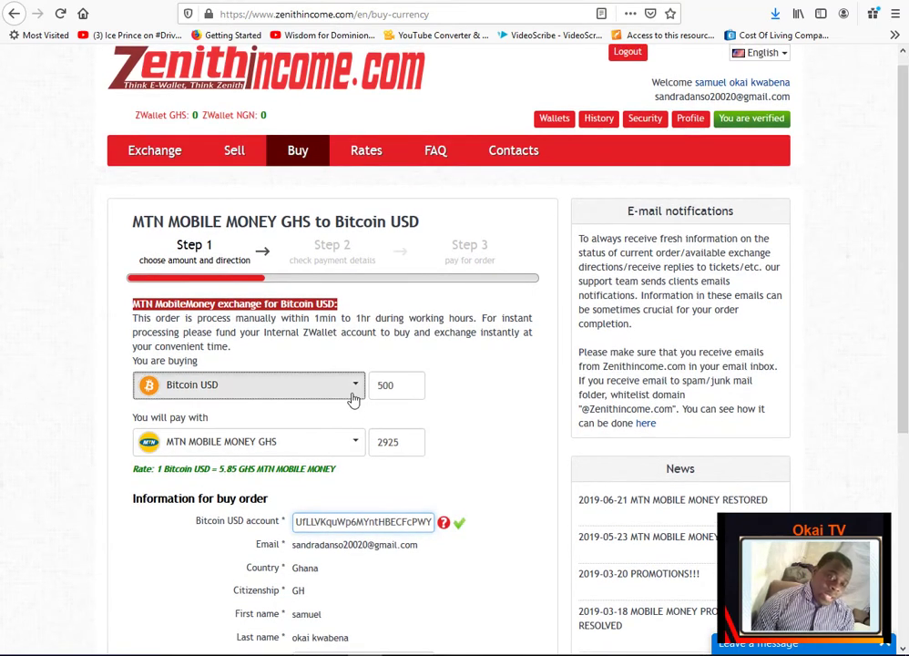
Step: Open the list of currencies available to buy and look through all its options
click(353, 395)
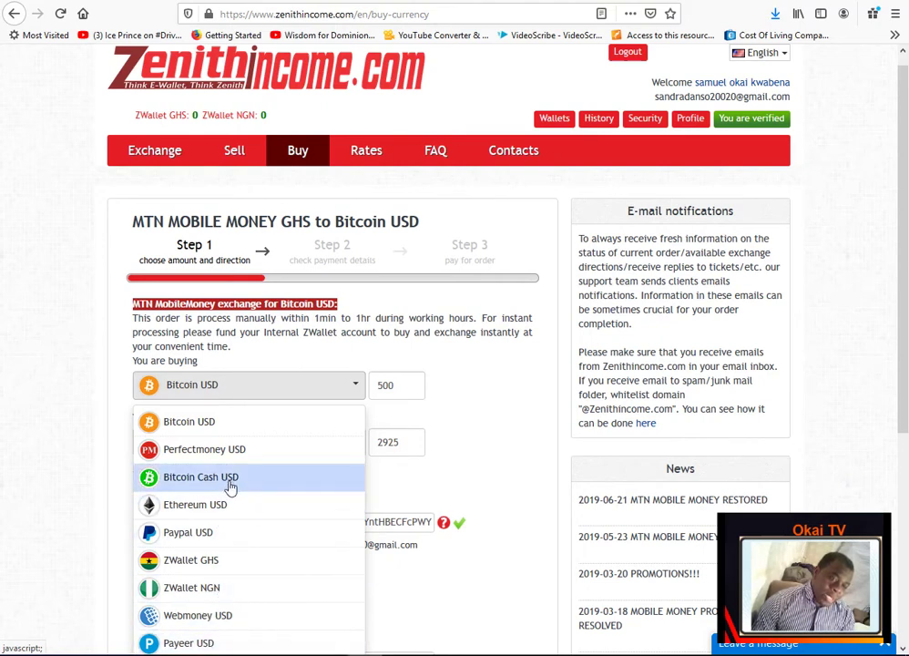
scroll(905, 400, down, 2)
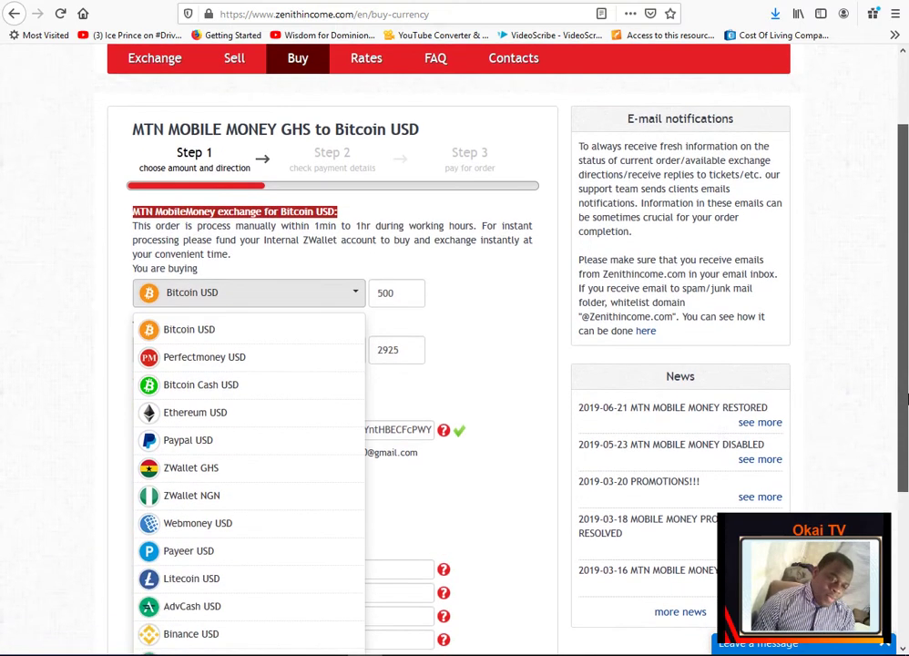
scroll(905, 401, down, 1)
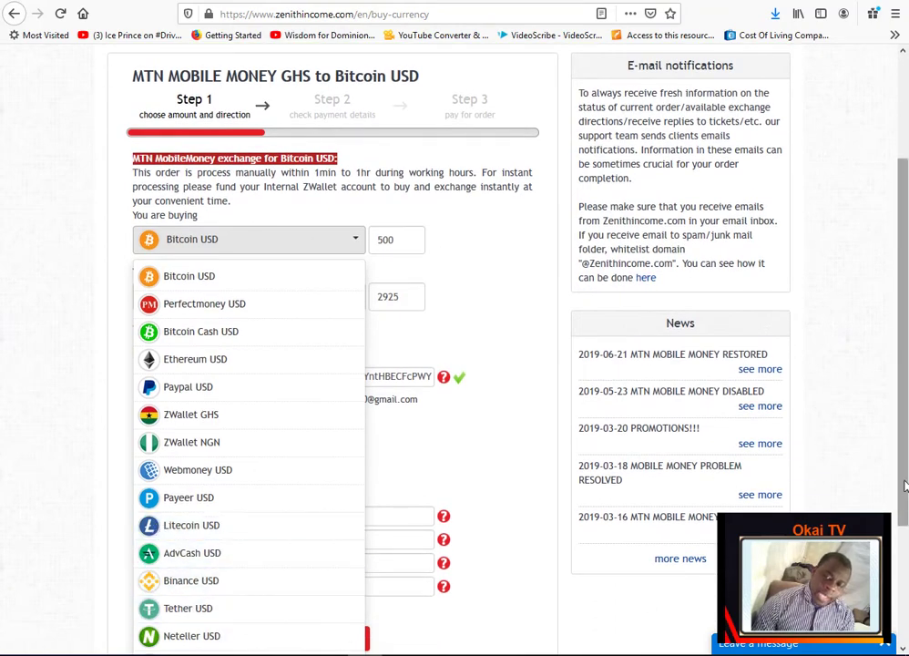
scroll(904, 486, down, 2)
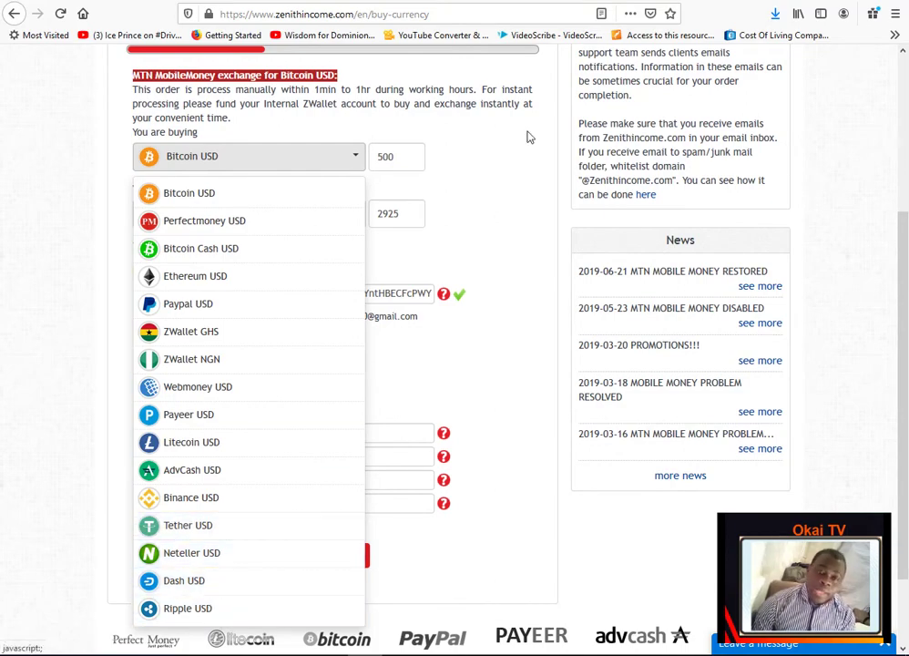
scroll(599, 121, up, 6)
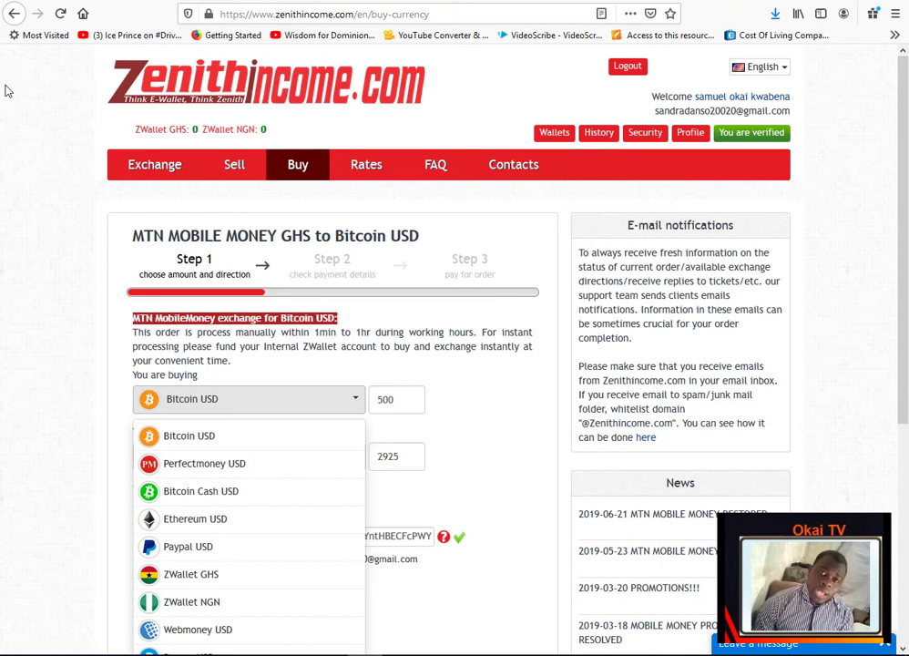
Step: Switch to the Electrum website and review the Bitcoin wallet's features and download section
click(372, 2)
click(598, 166)
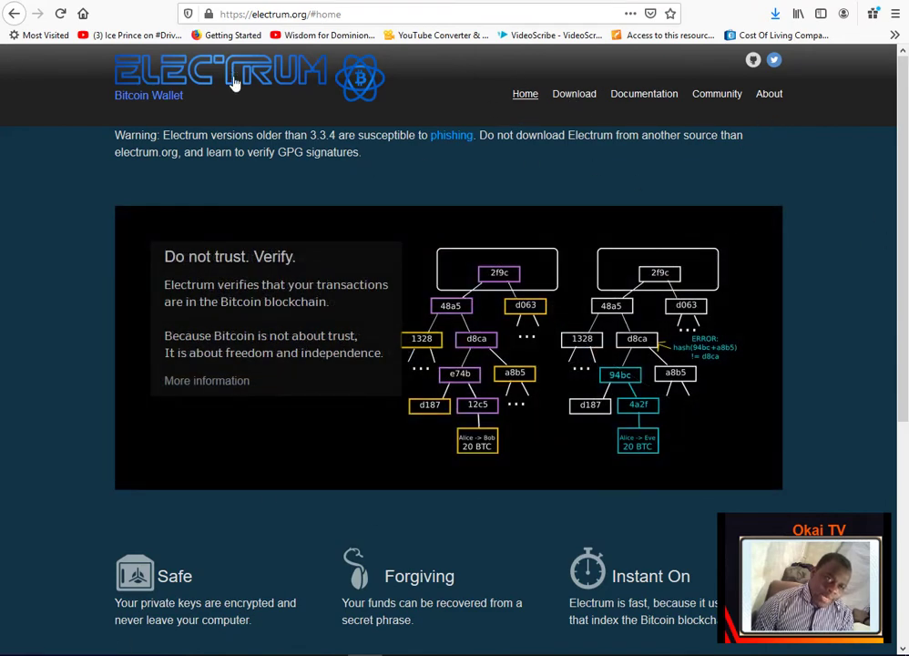
scroll(907, 285, down, 5)
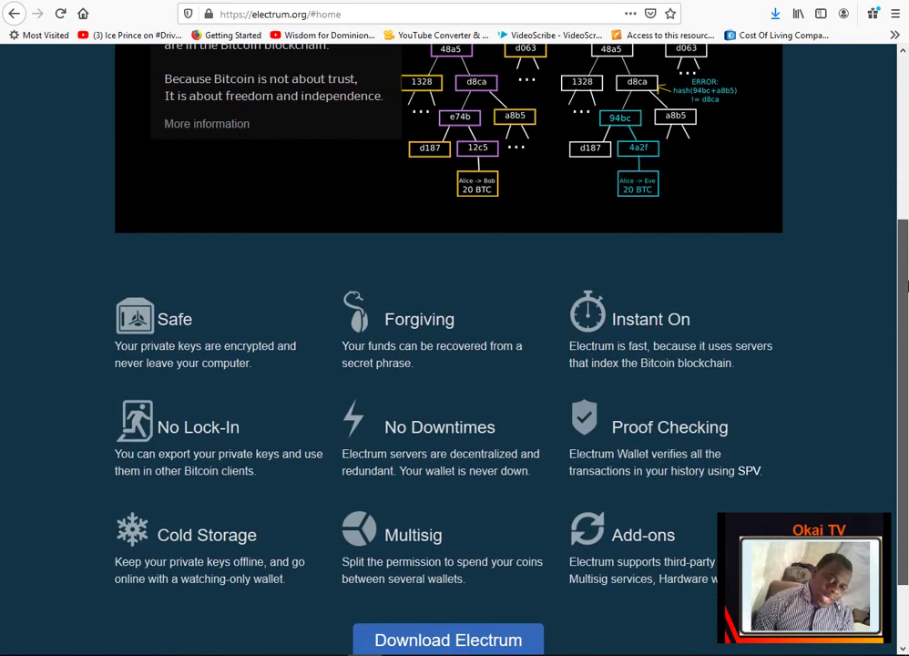
drag(908, 285, 908, 280)
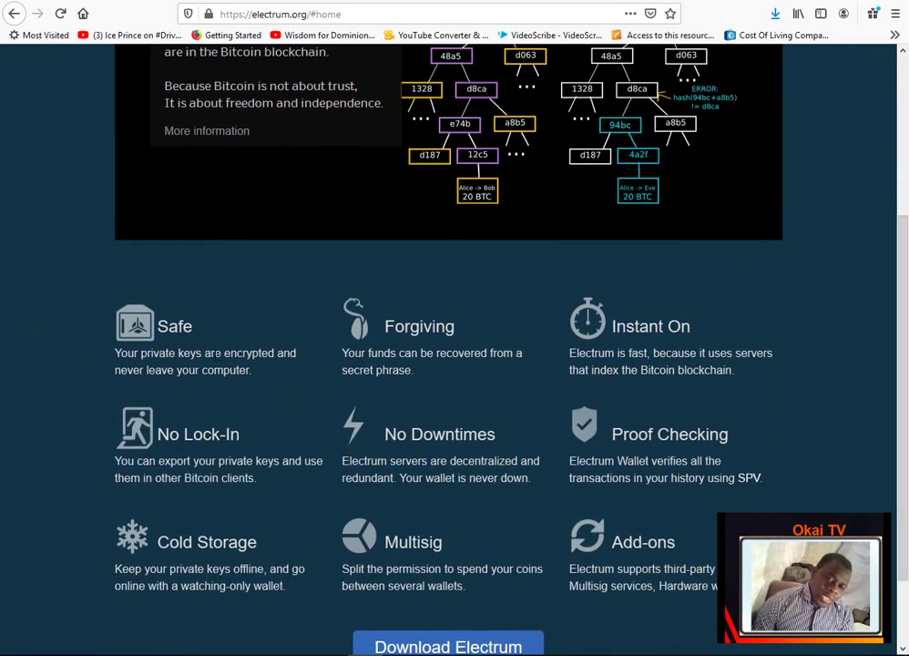
scroll(907, 339, down, 1)
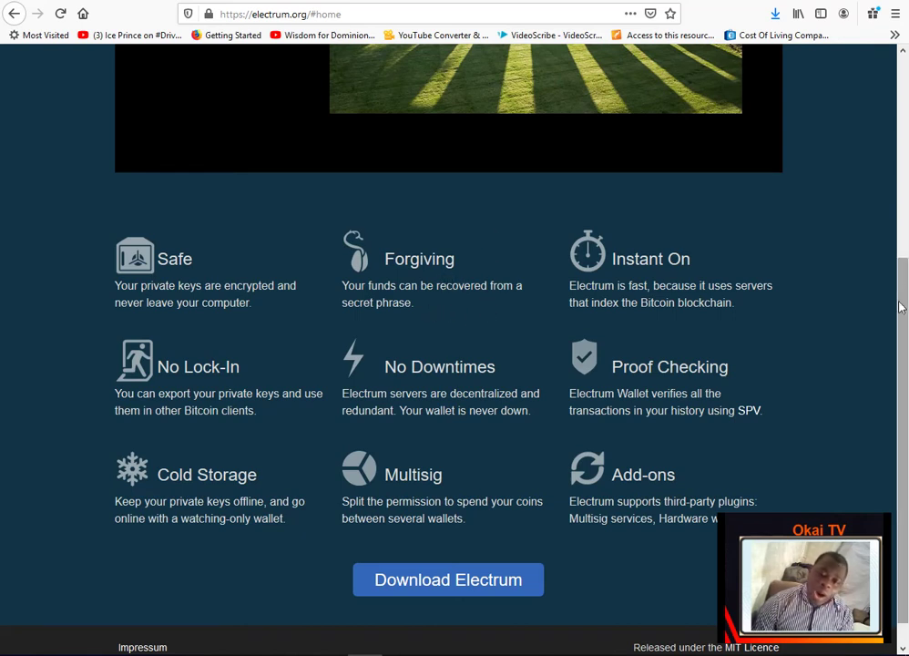
drag(903, 308, 907, 101)
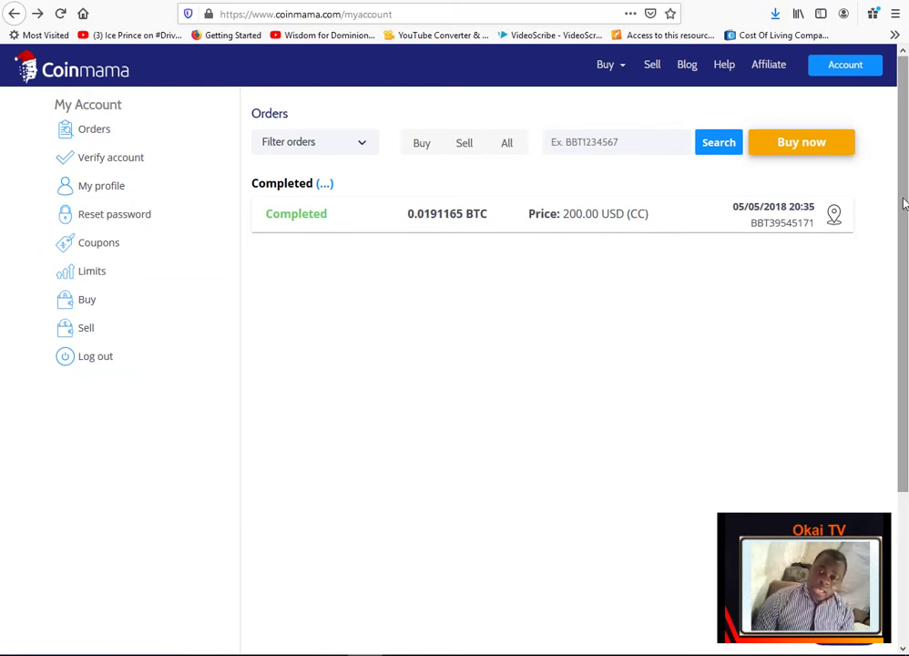
Step: Look over the orders page of the Coinmama account
scroll(905, 201, down, 2)
scroll(906, 173, up, 2)
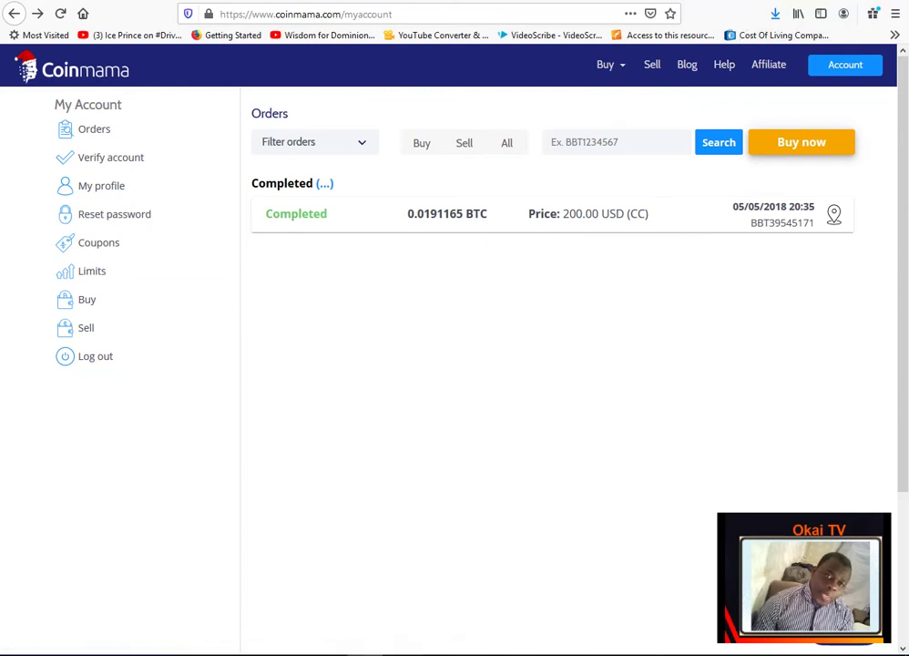
Step: Switch to the Cointelegraph article on almost $9 billion of Bitcoin moved on-chain and read its text and volume chart
key(ctrl+Tab)
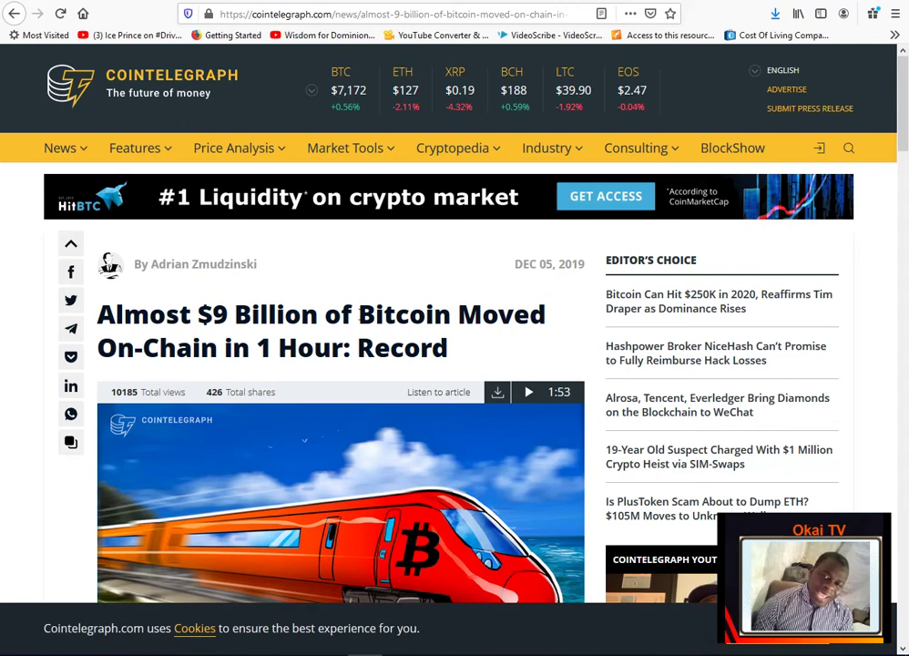
scroll(707, 111, down, 3)
scroll(906, 164, down, 5)
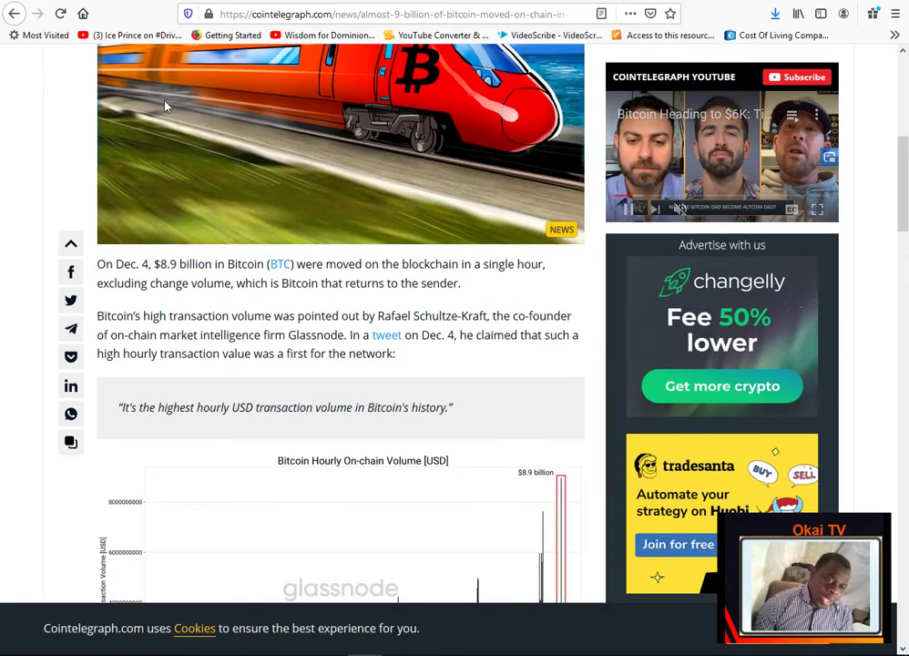
drag(903, 193, 906, 242)
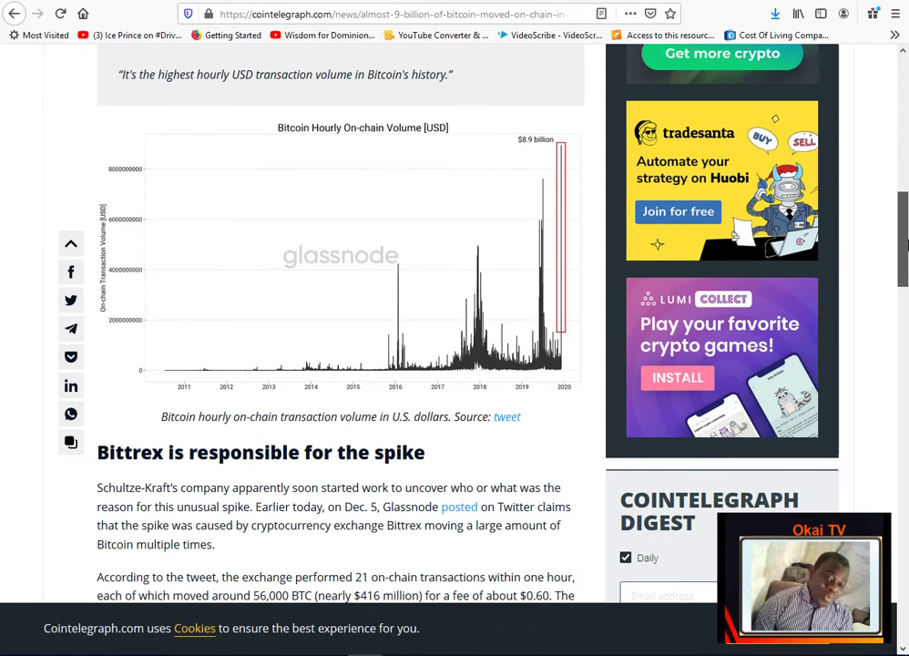
drag(906, 242, 907, 255)
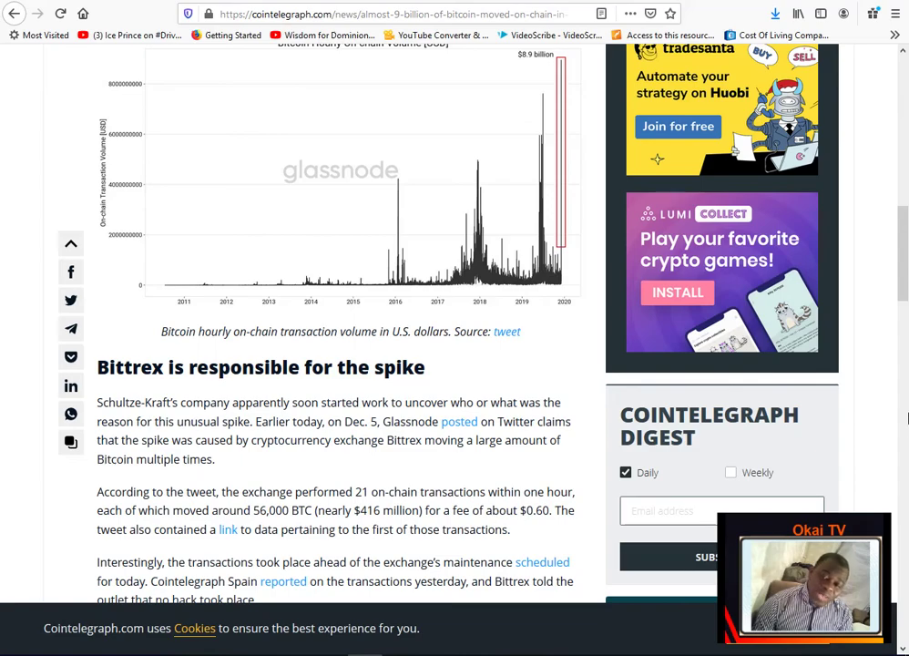
drag(903, 273, 903, 108)
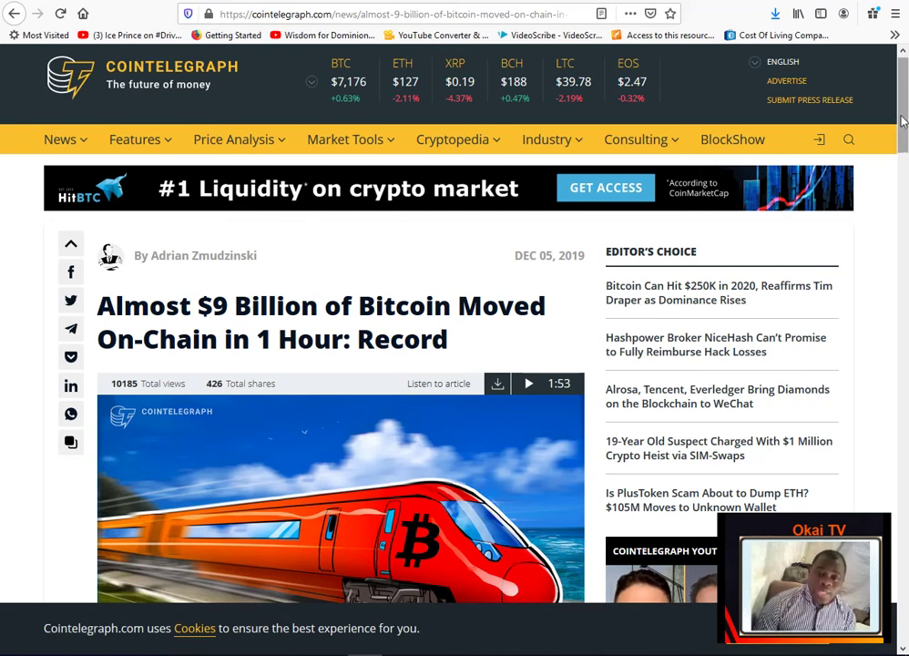
mouse_move(906, 121)
mouse_down()
mouse_move(907, 143)
mouse_move(906, 119)
mouse_up()
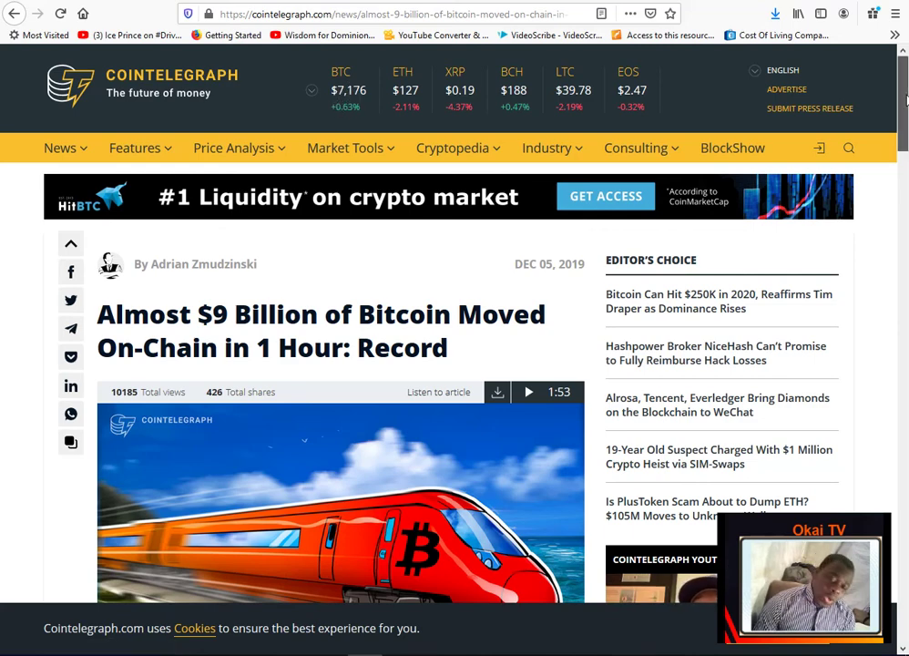
Step: Look through the end of the Cointelegraph article, its related news and the article on France's financial regulator
drag(906, 87, 906, 338)
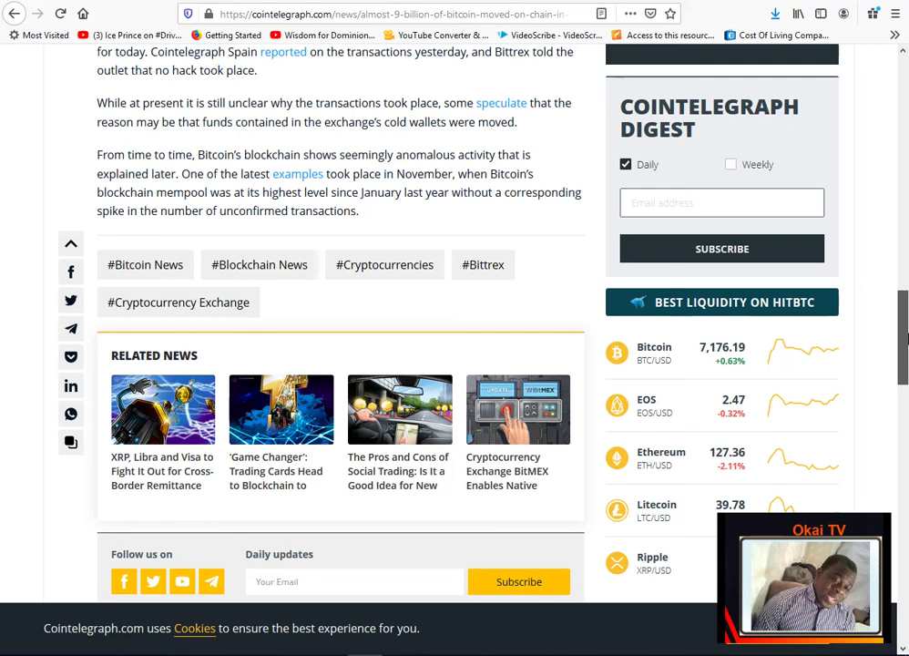
drag(907, 338, 907, 363)
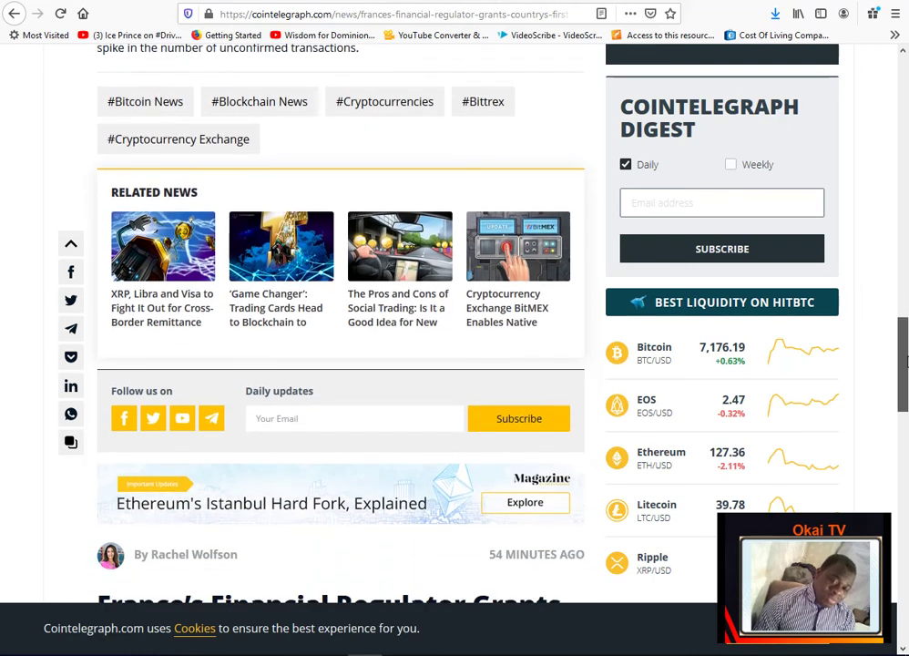
drag(907, 362, 906, 392)
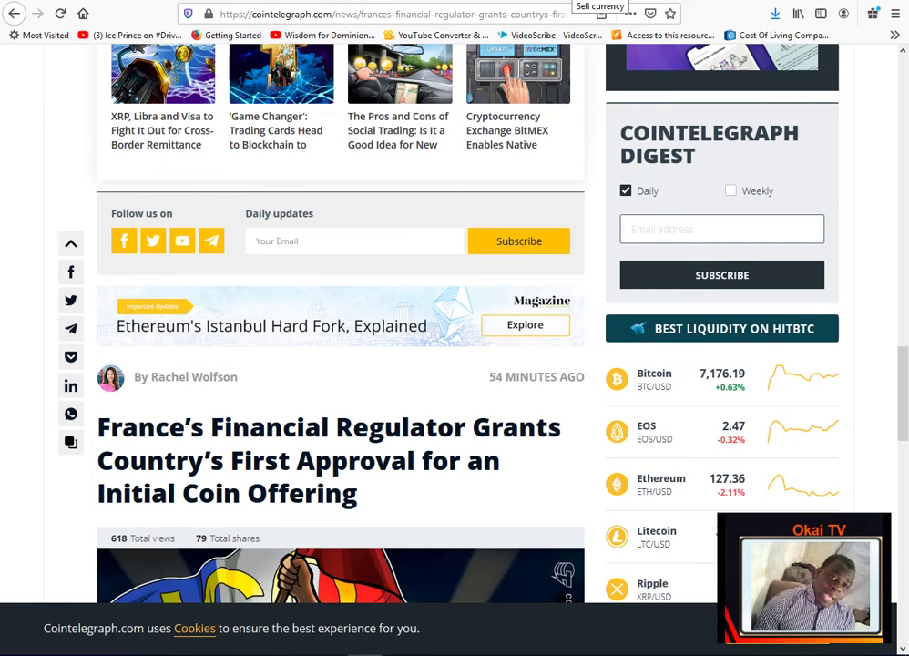
Step: Switch to the Zenithincome sell page and review the Bitcoin USD to MTN MOBILE MONEY GHS order form
click(460, 2)
drag(906, 168, 906, 235)
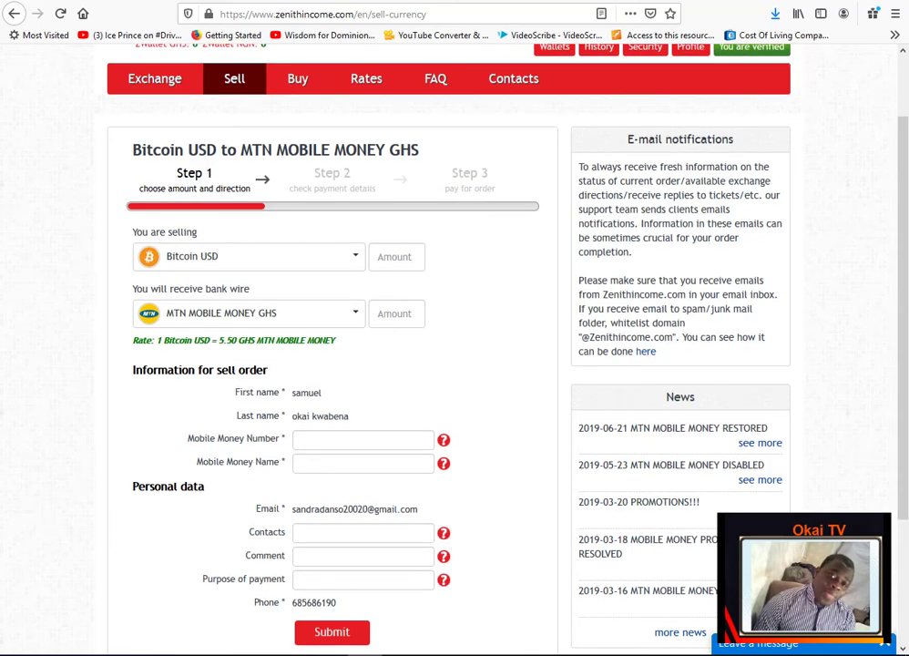
Step: Switch to Coinmama and look over the account page, the affiliate marketing tools and the site's footer links
key(ctrl+Tab)
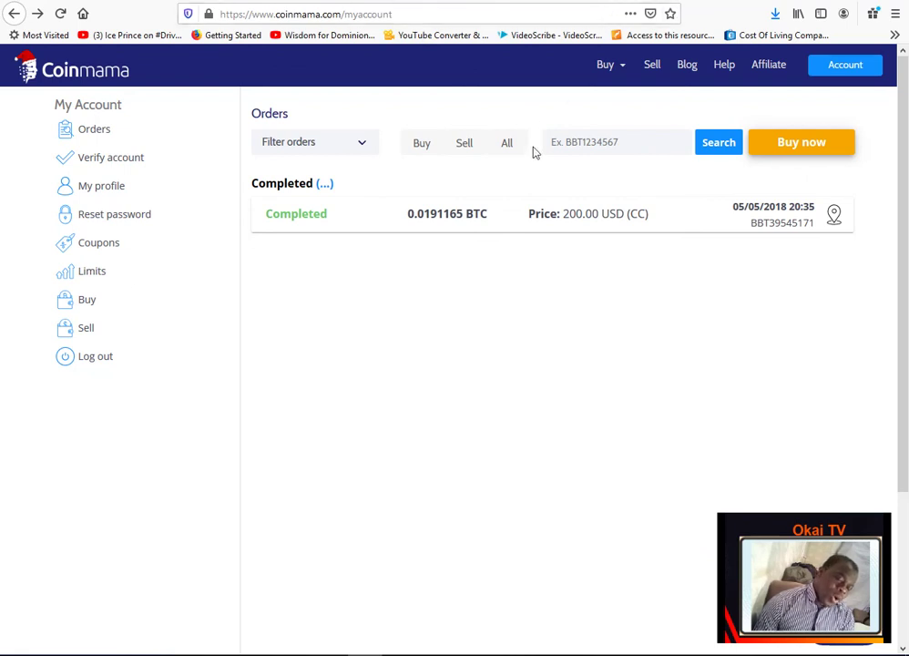
scroll(908, 241, down, 3)
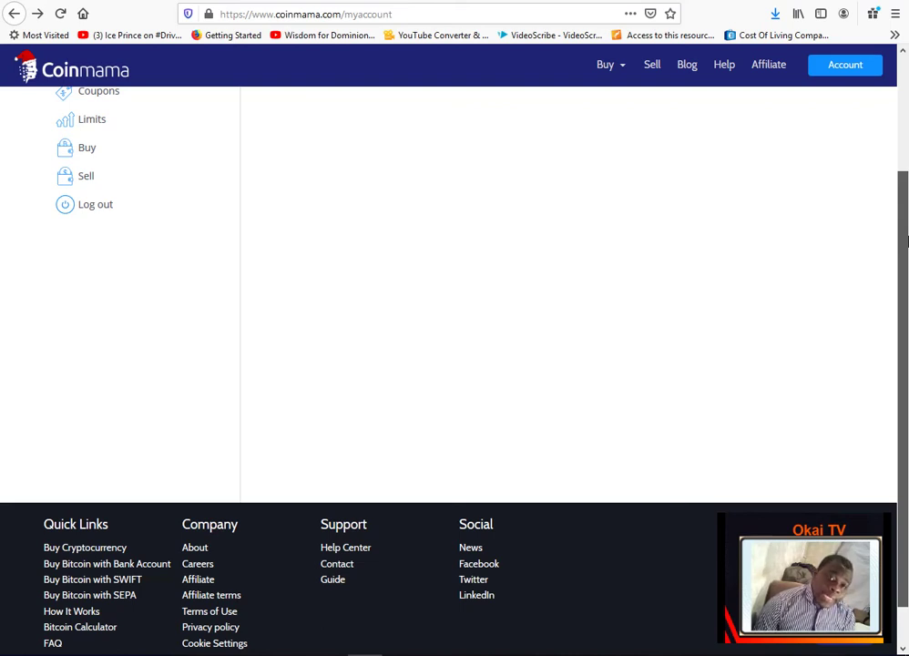
mouse_move(906, 240)
mouse_down()
mouse_move(906, 121)
mouse_move(906, 239)
mouse_move(906, 126)
mouse_move(906, 226)
mouse_up()
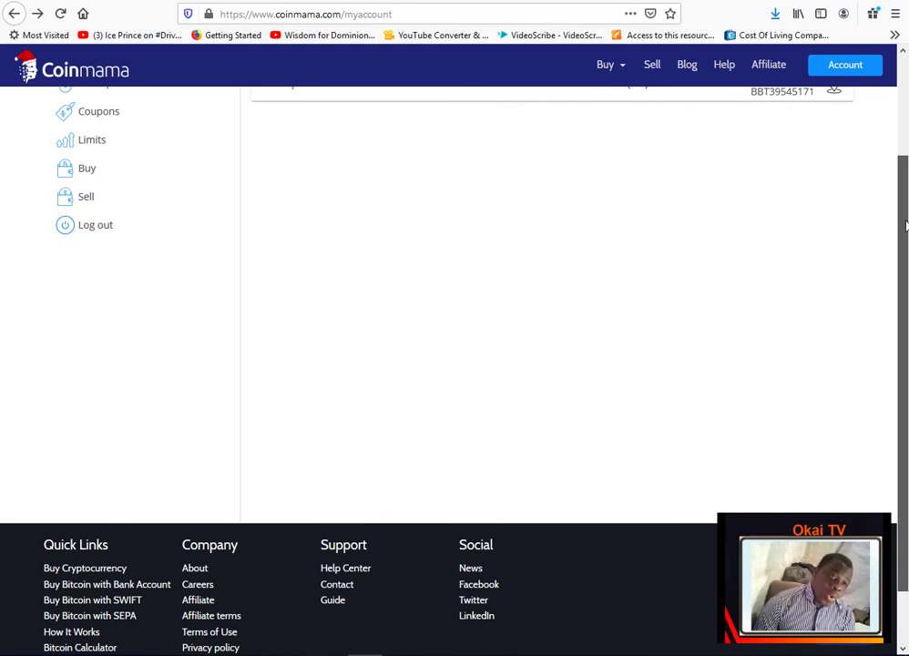
drag(906, 226, 907, 232)
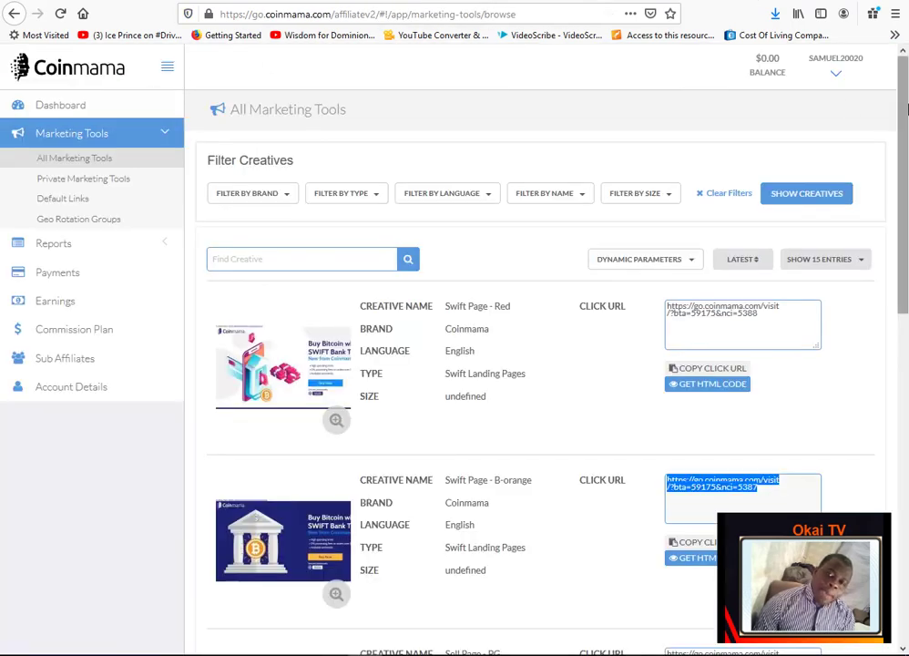
drag(907, 109, 905, 190)
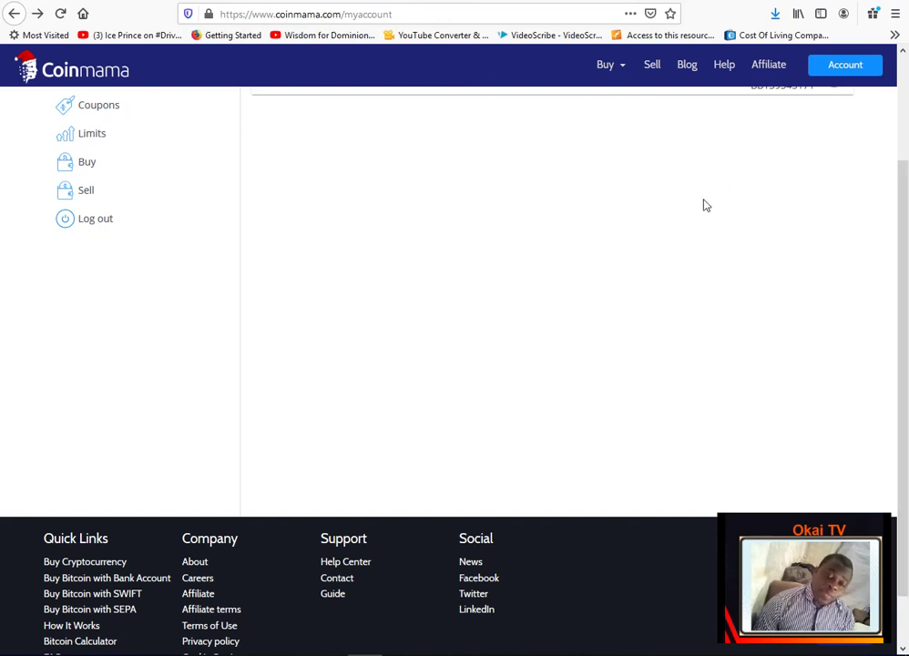
drag(901, 203, 904, 337)
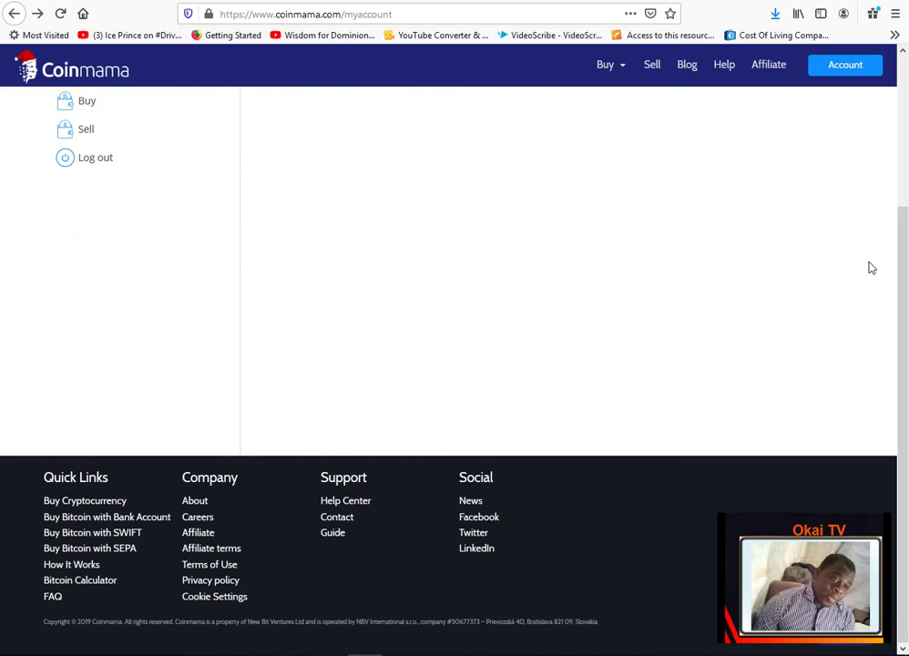
Step: Open Coinmama's About page and look through the company description and team photos
click(200, 502)
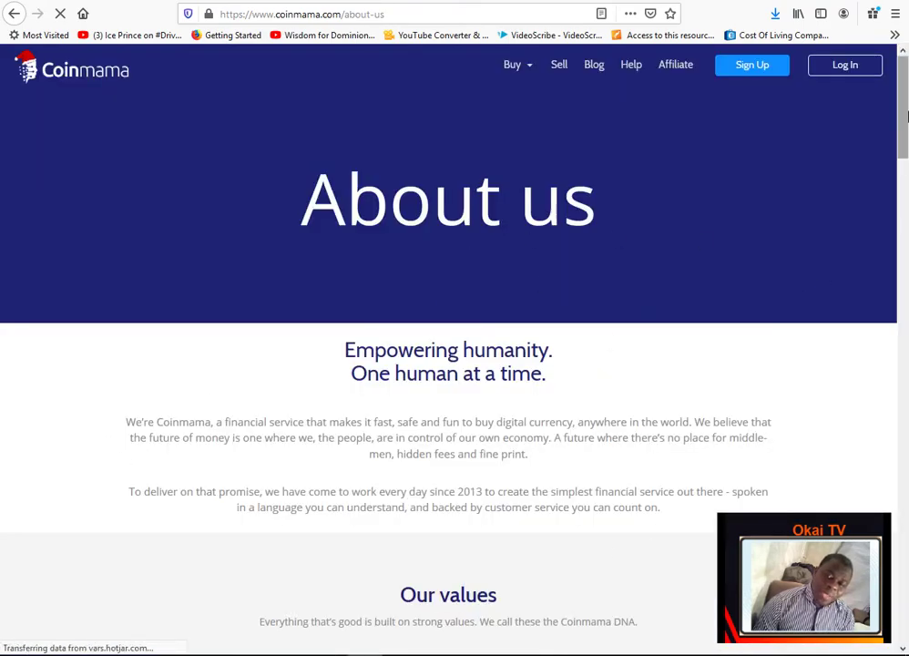
drag(904, 121, 907, 470)
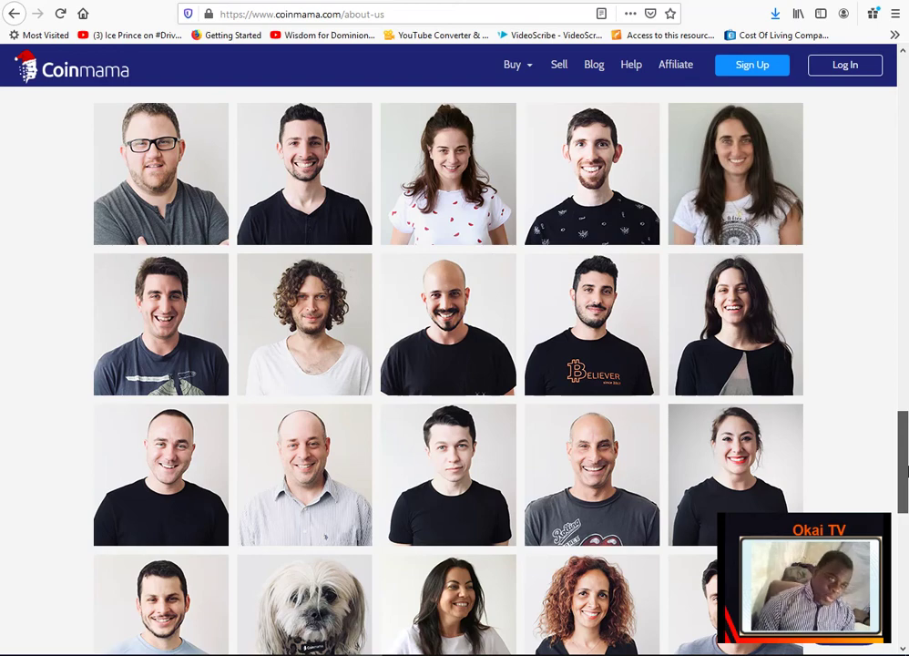
scroll(906, 470, up, 1)
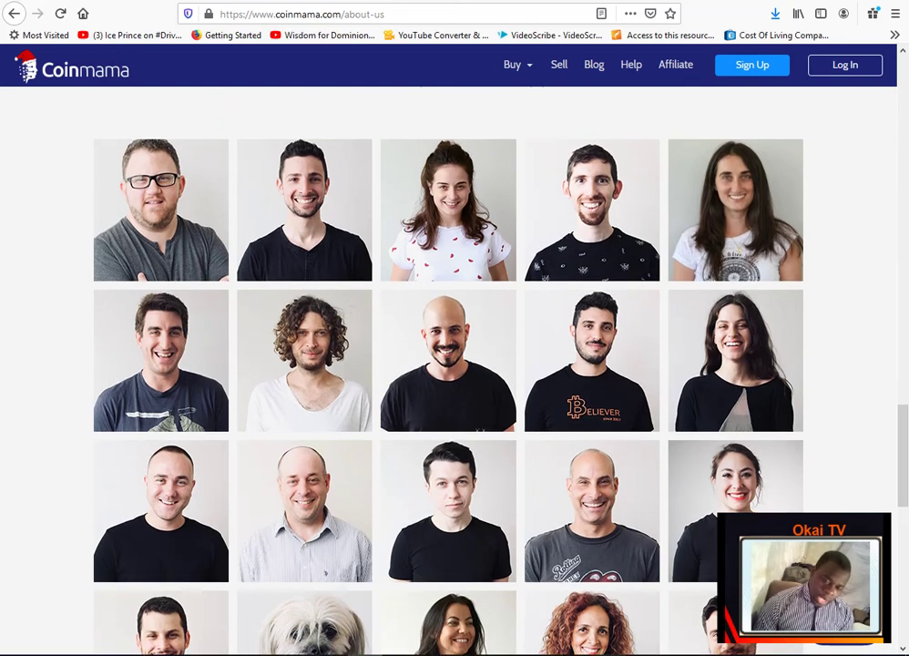
key(alt+Tab)
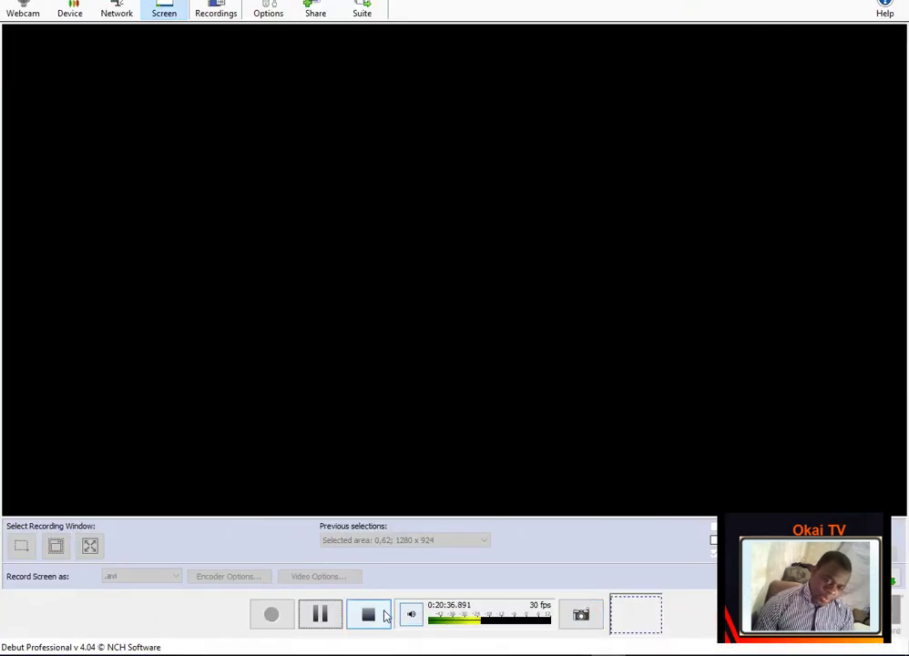